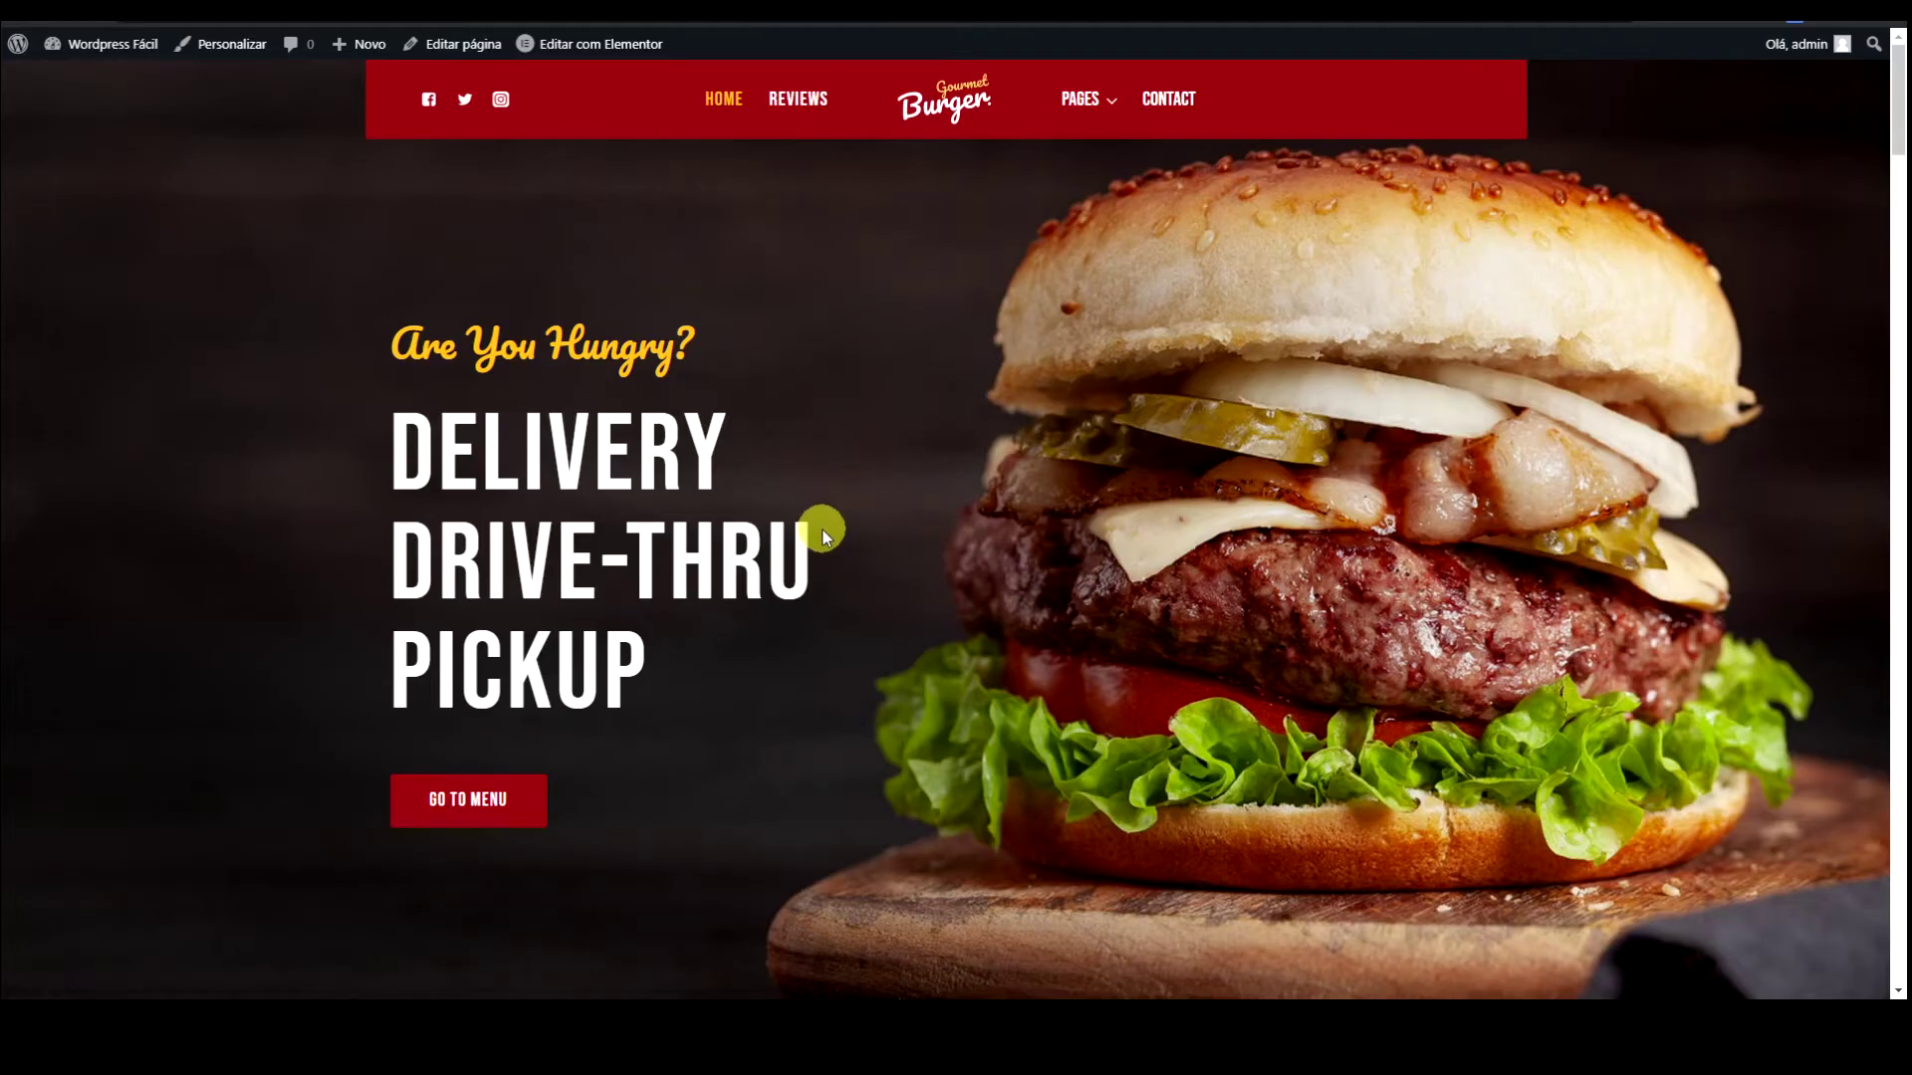
Step: Scroll through the burger site, then reach its WPvivid Backup page listing the 70,24 MB backup
scroll(823, 530, down, 15)
scroll(823, 534, down, 8)
scroll(822, 535, up, 15)
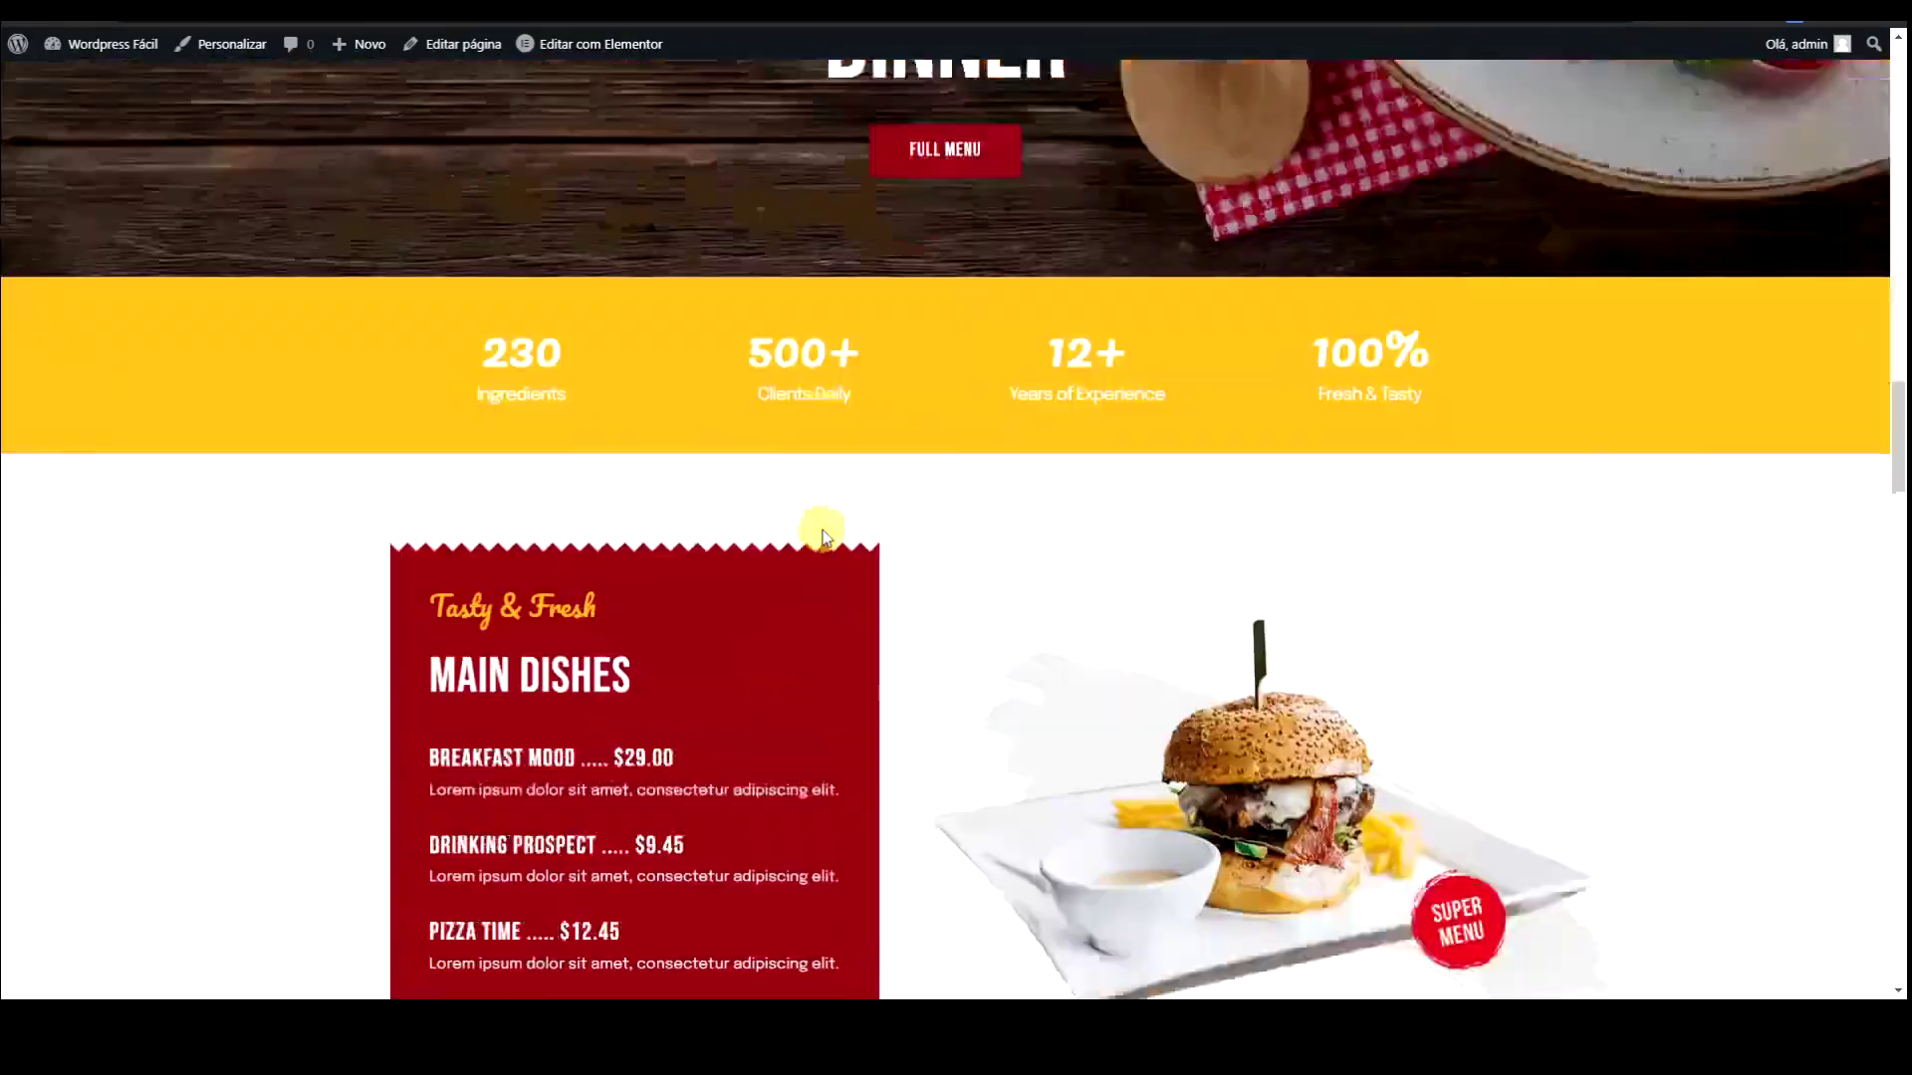
scroll(822, 534, up, 10)
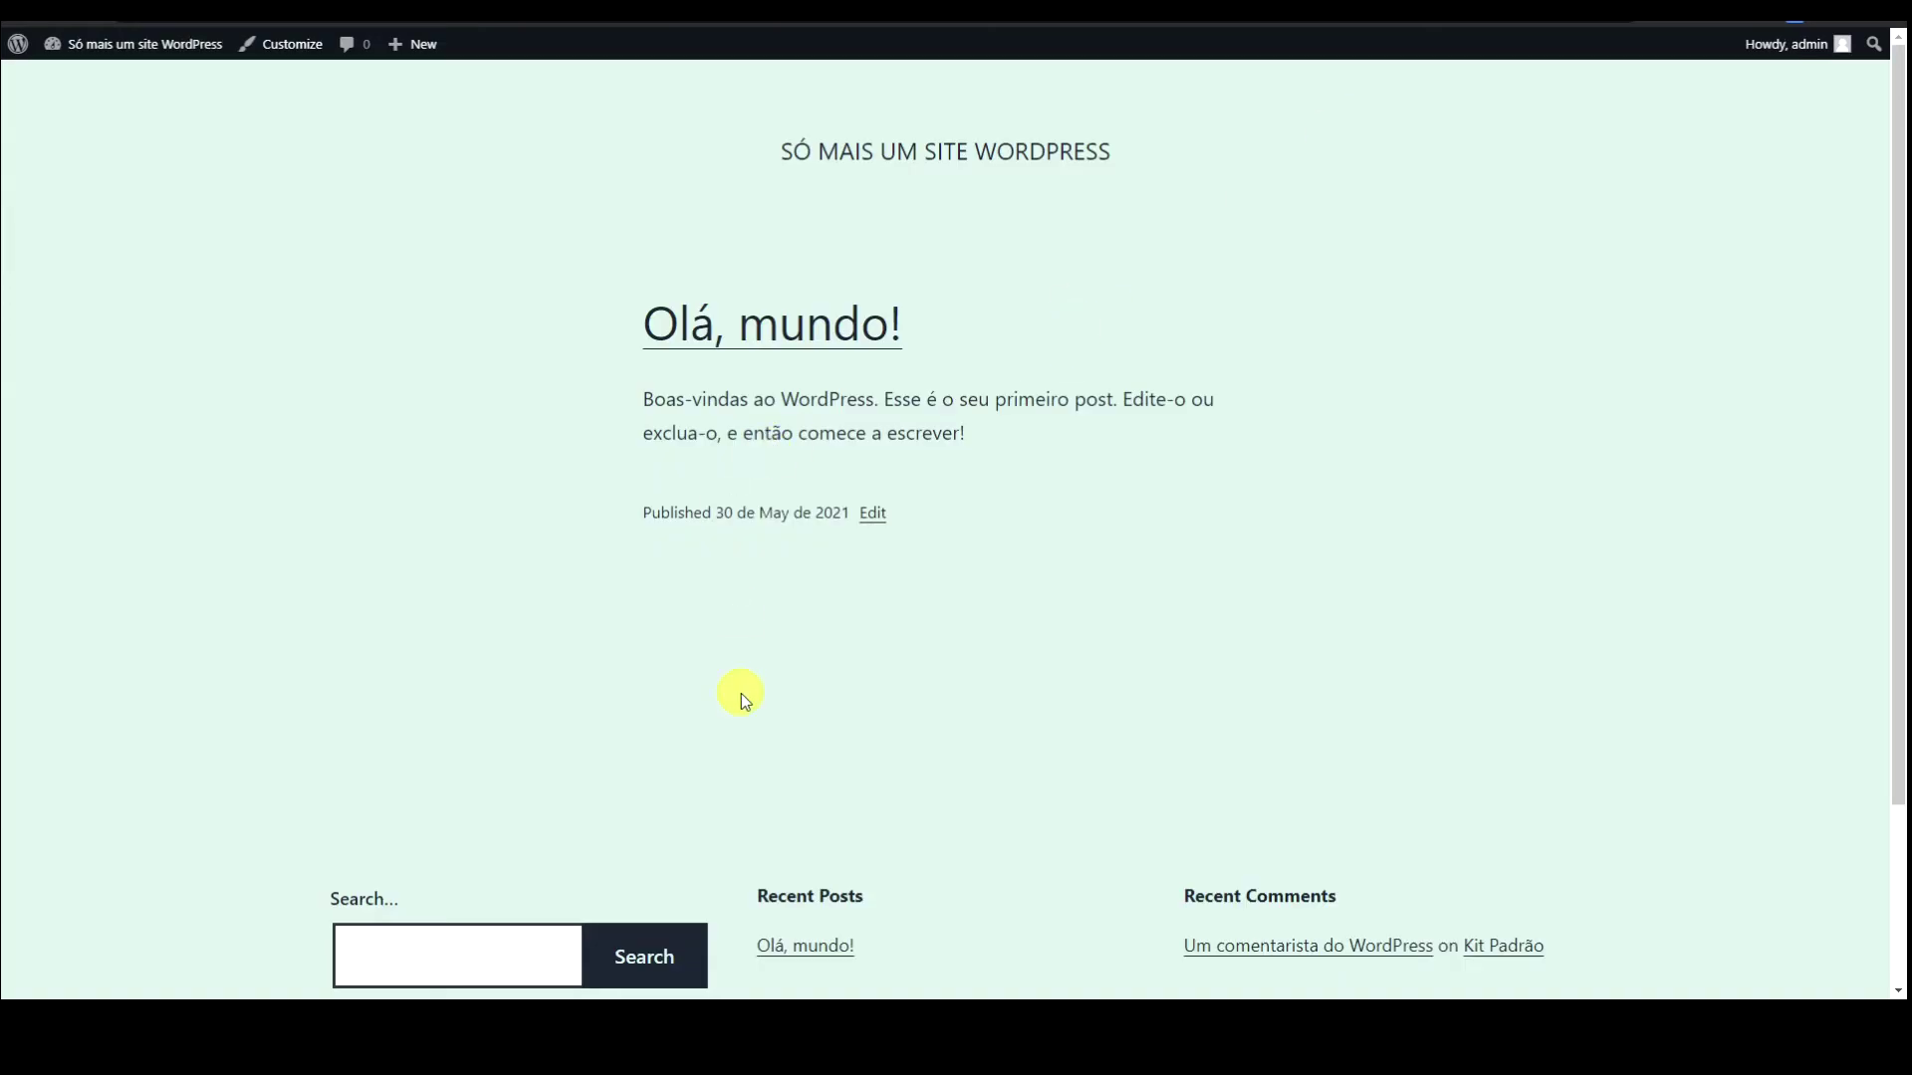
scroll(394, 399, down, 3)
scroll(397, 396, up, 3)
mouse_move(318, 10)
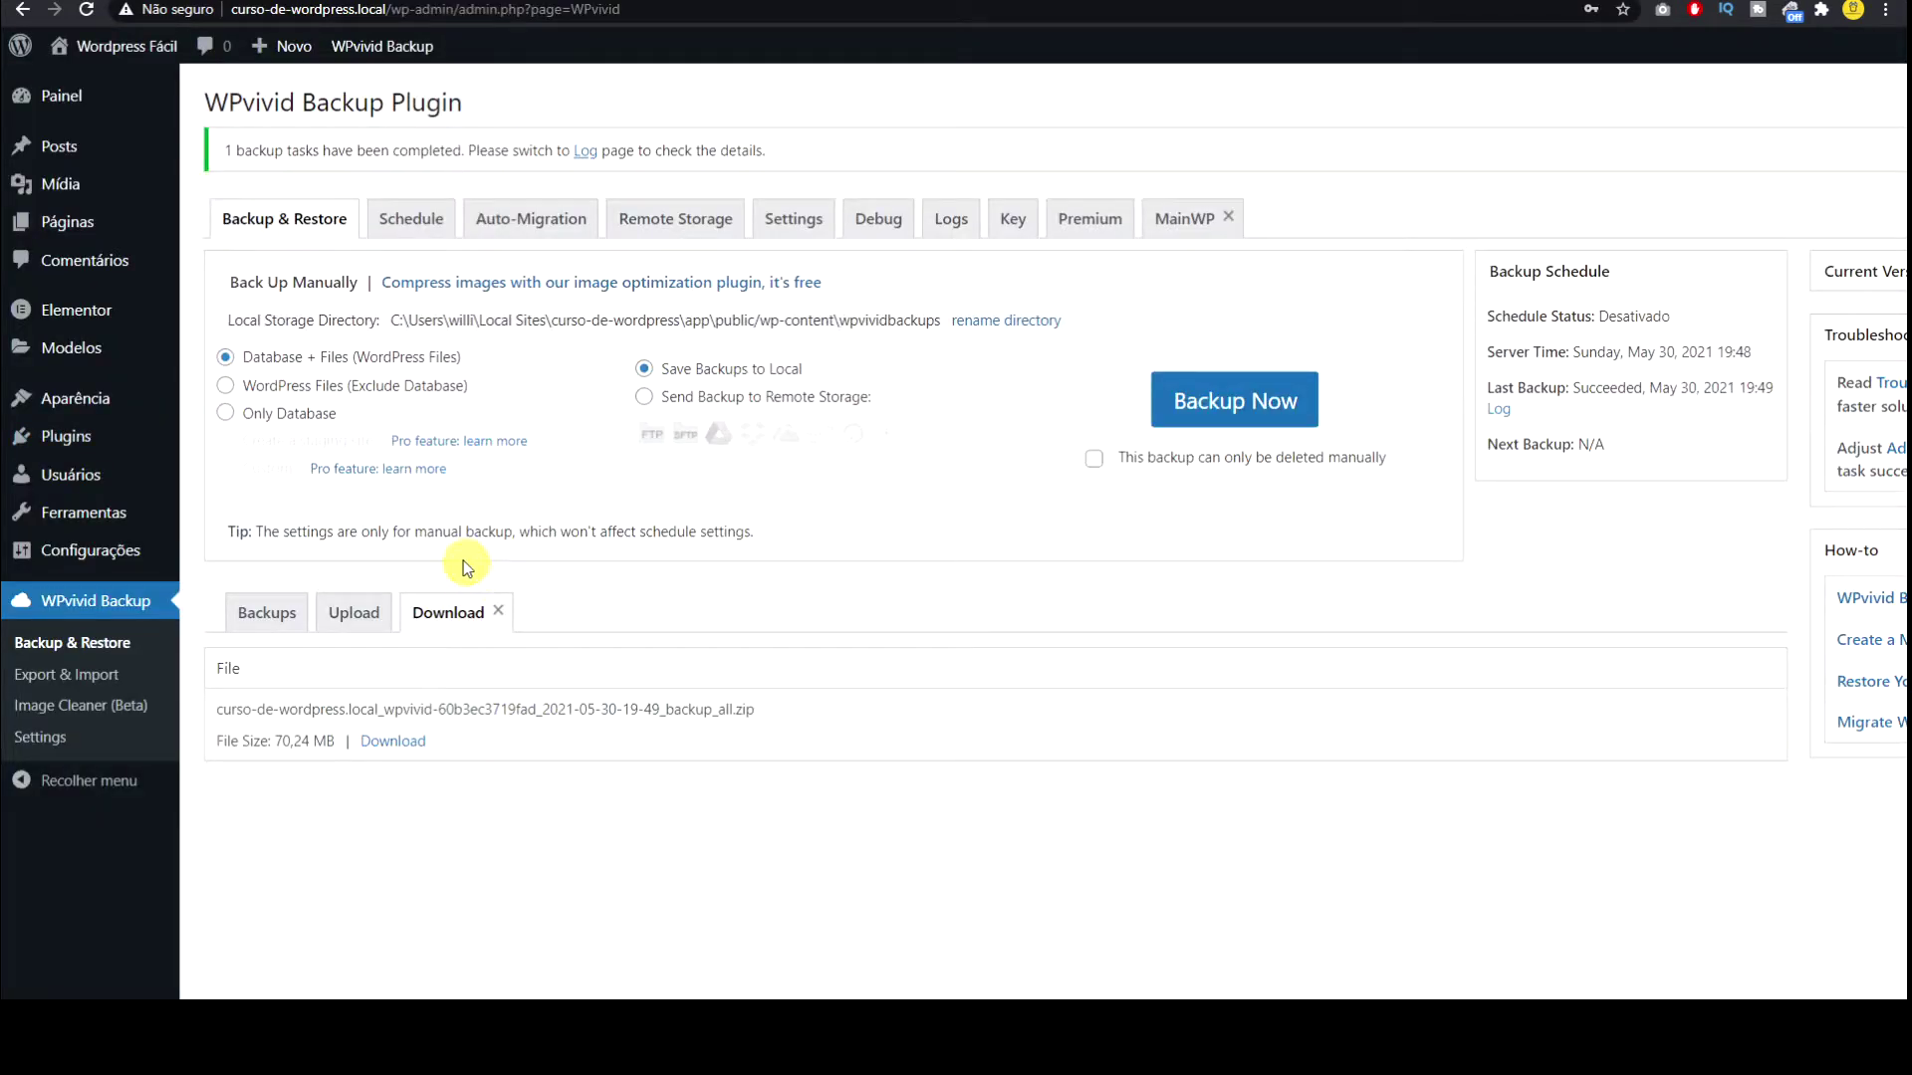
Step: Run a Database + Files backup now, marked 'This backup can only be deleted manually'
click(1272, 410)
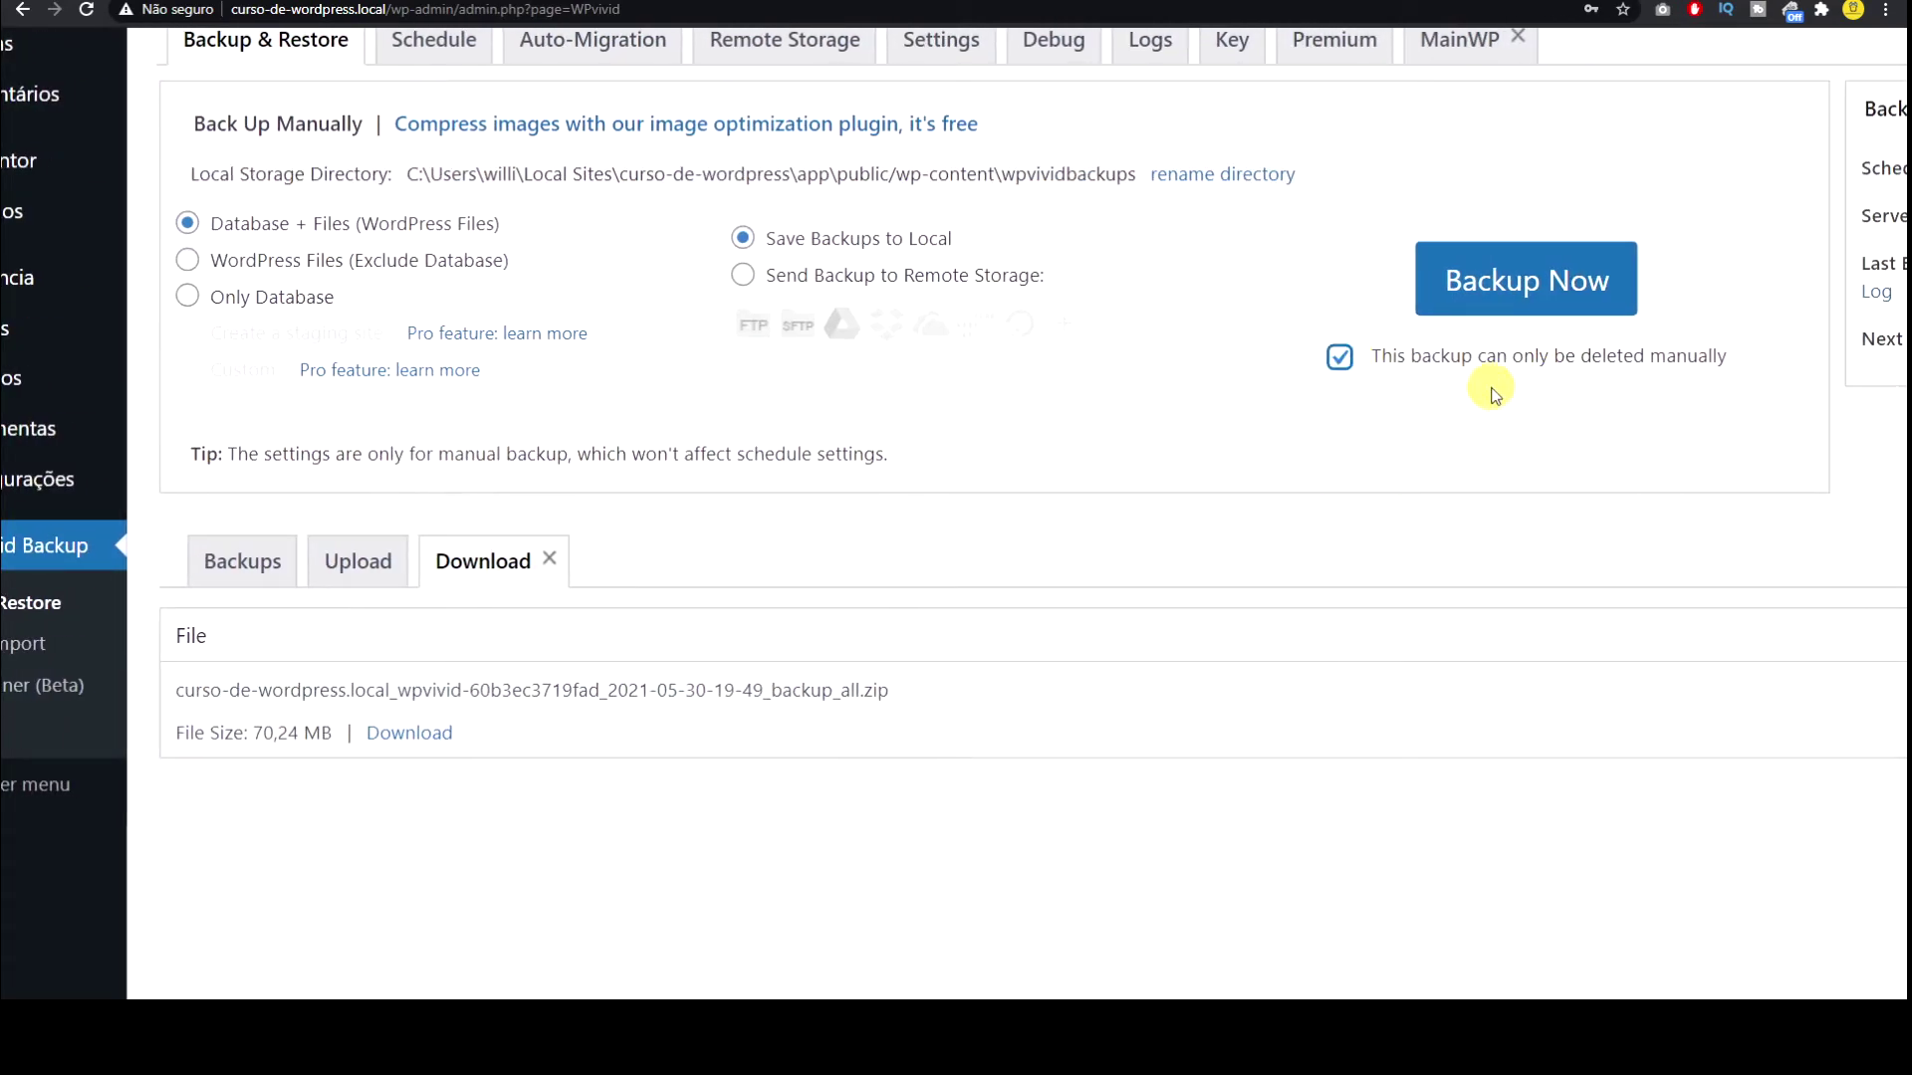
click(1496, 301)
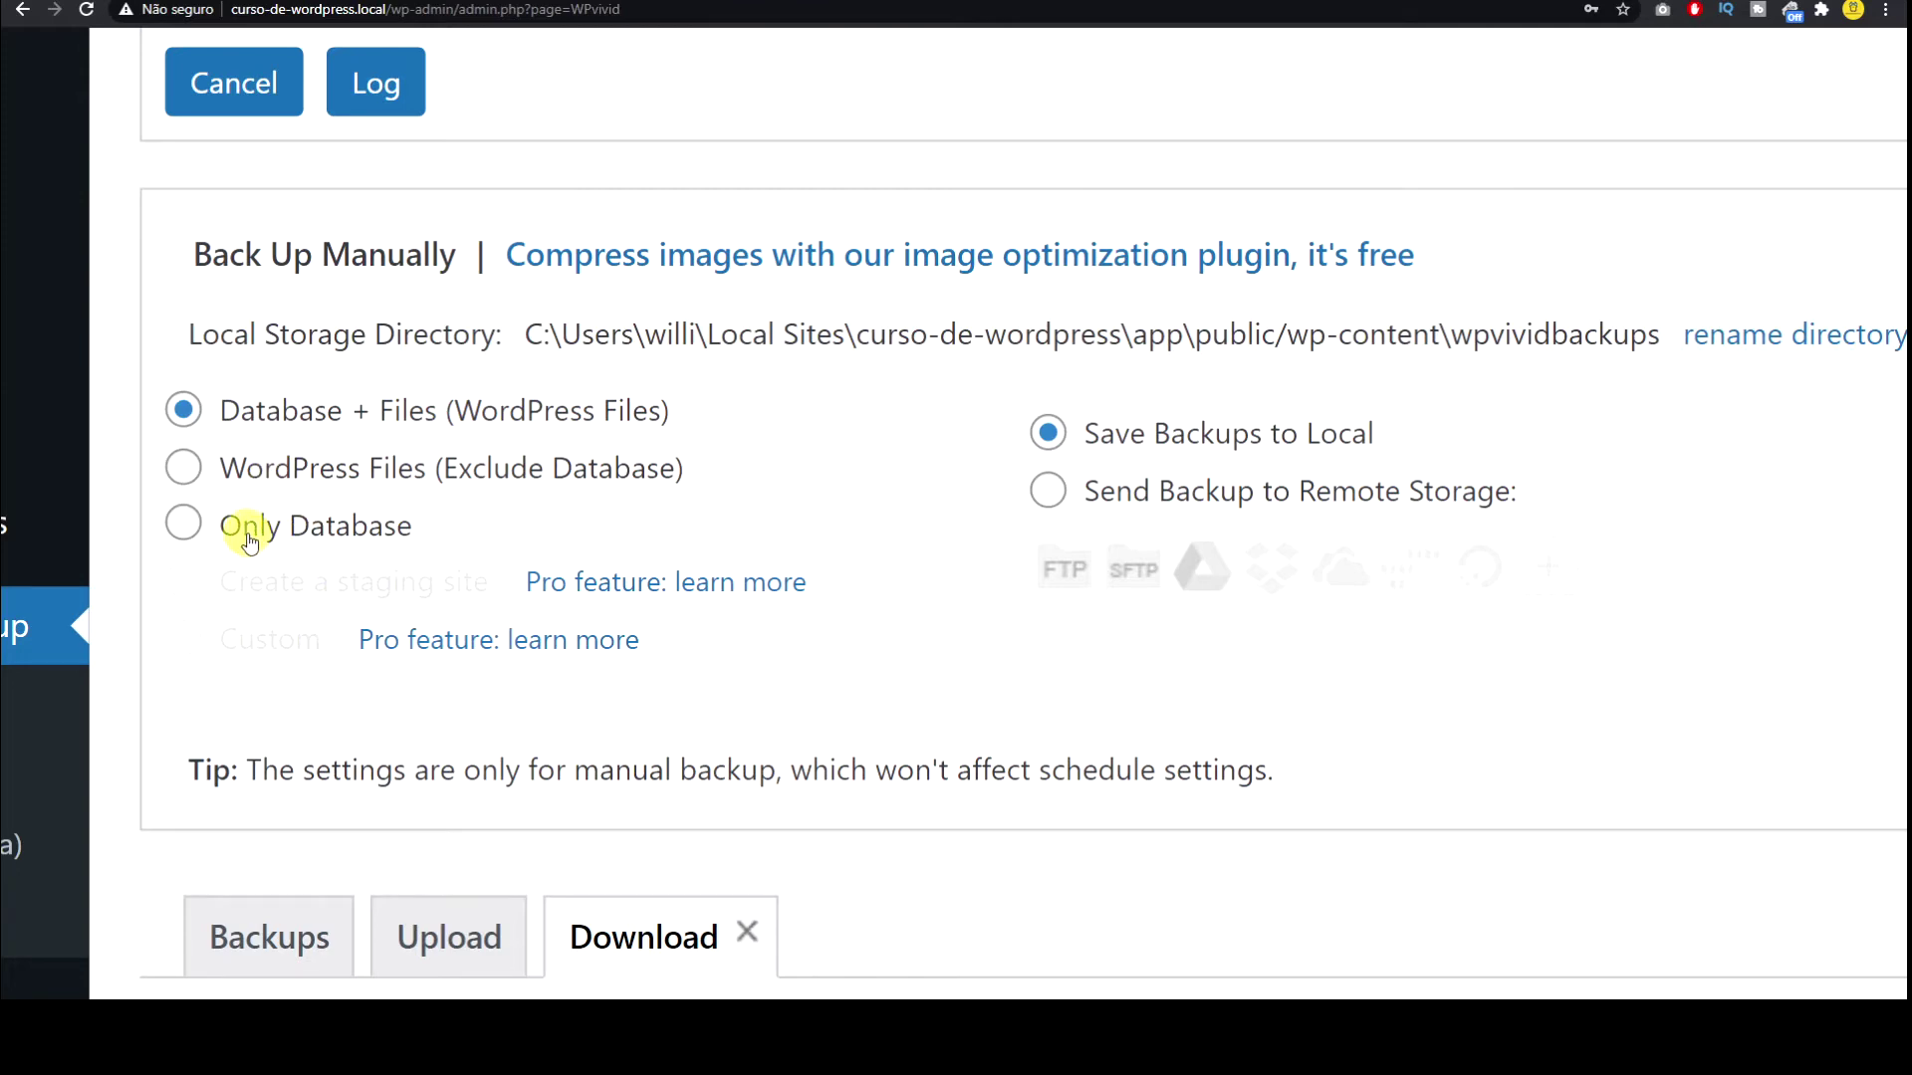
key(ctrl+plus)
key(ctrl+plus)
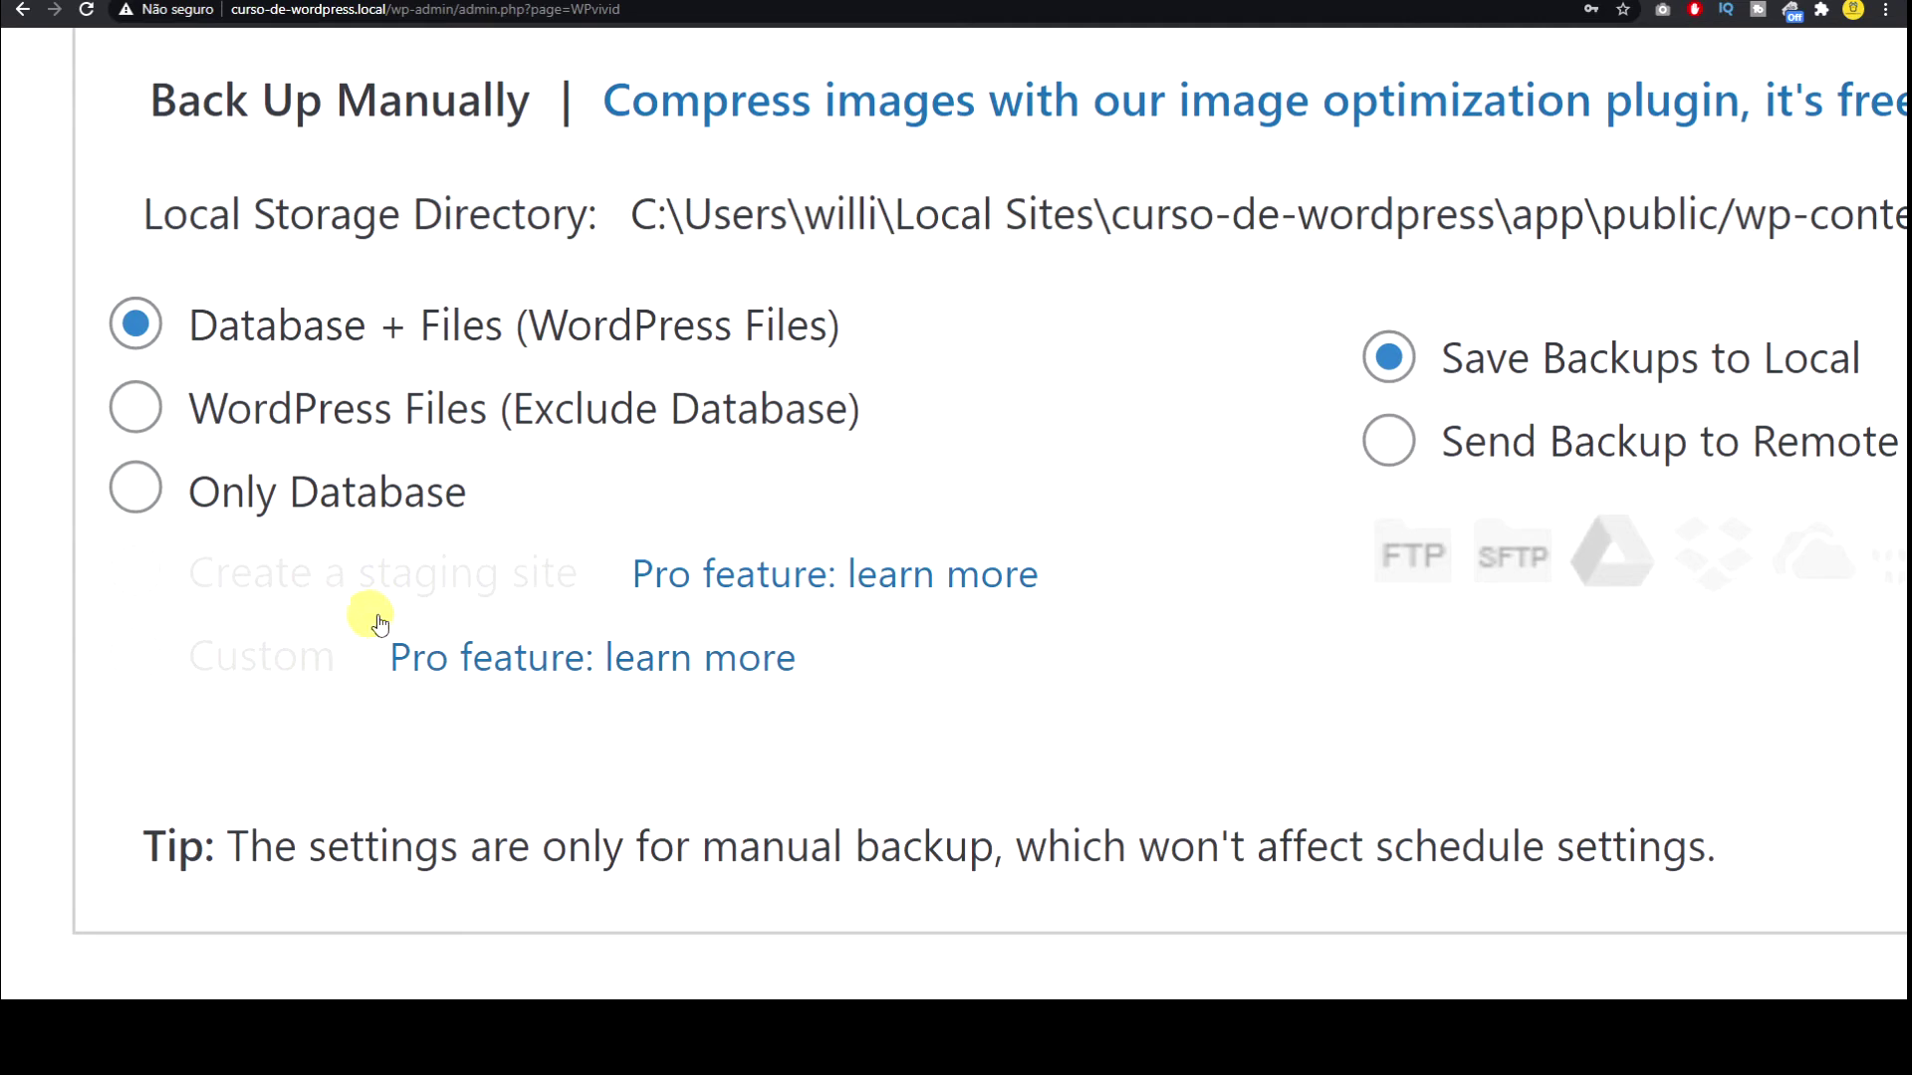
key(ctrl+minus)
key(ctrl+minus)
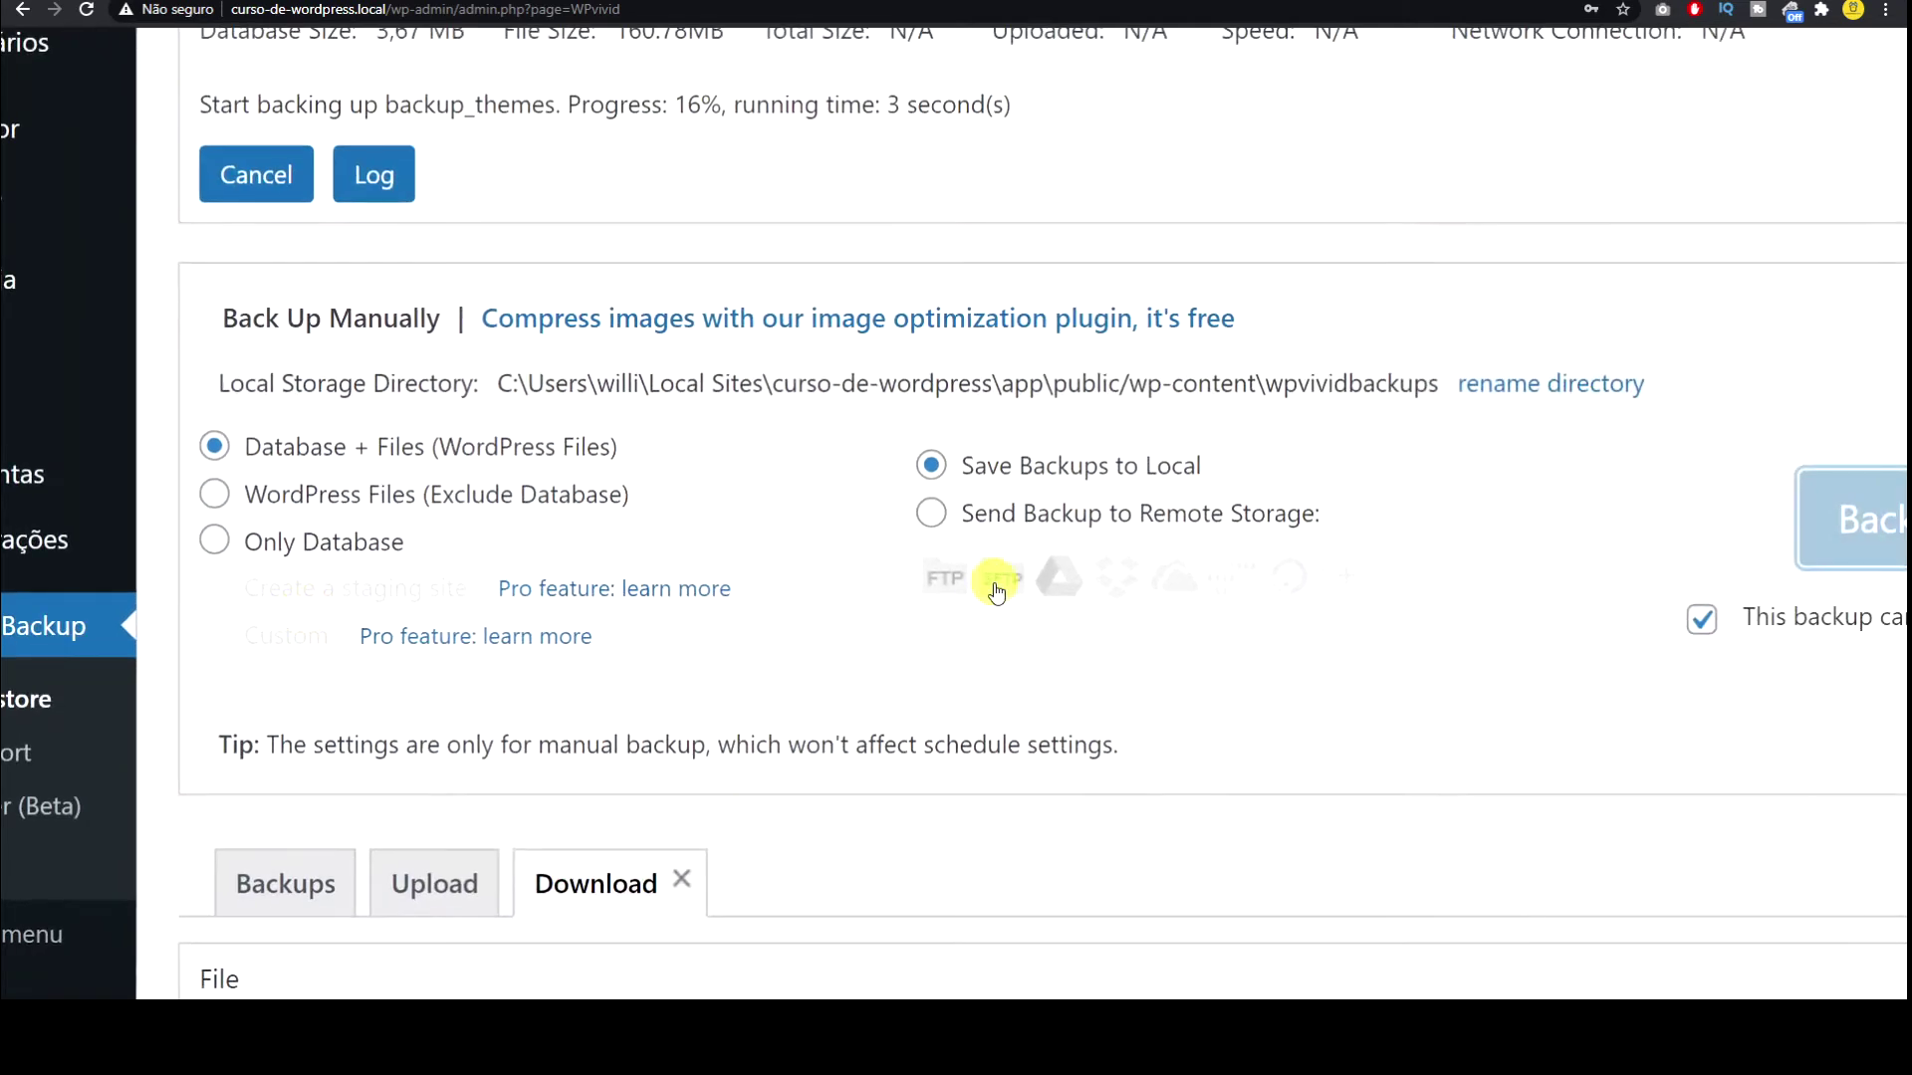
key(ctrl+plus)
key(ctrl+plus)
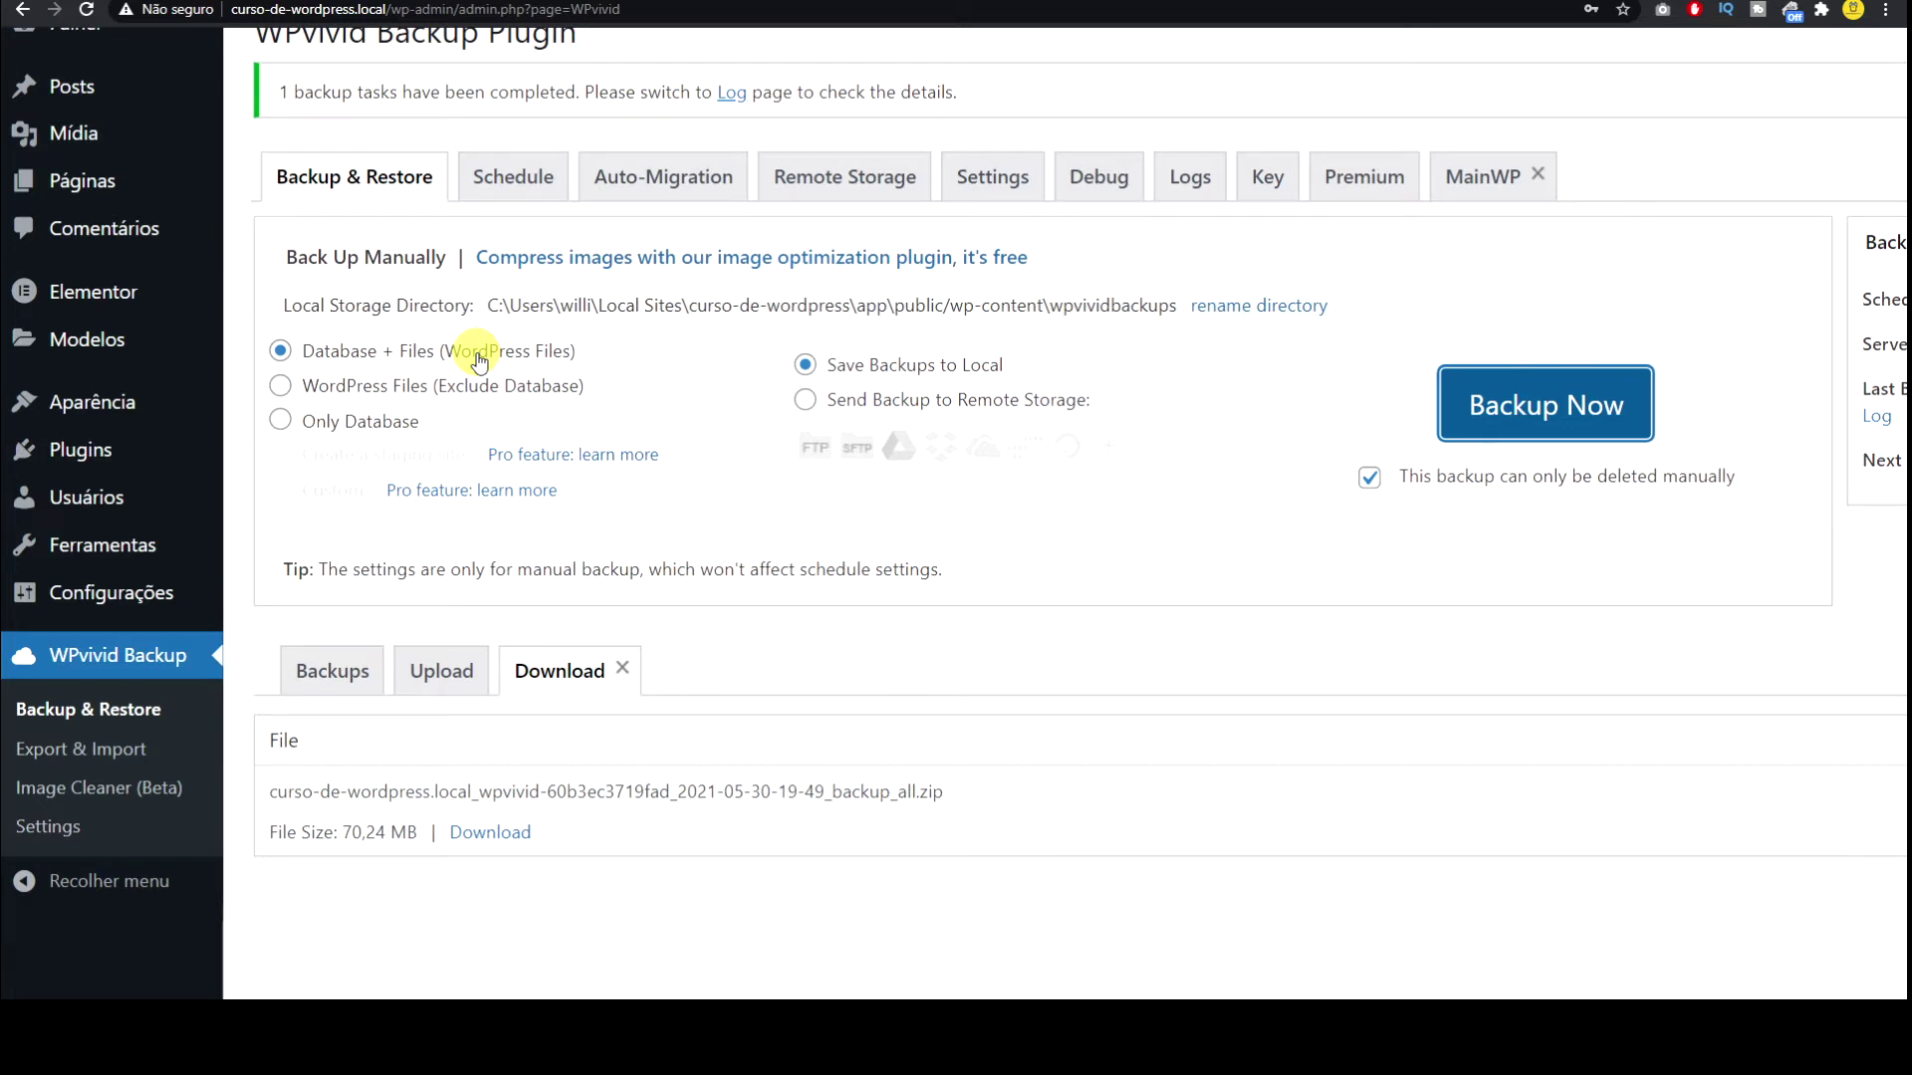
Step: Download the 70,24 MB backup_all.zip from the Download tab to the computer
scroll(614, 814, down, 3)
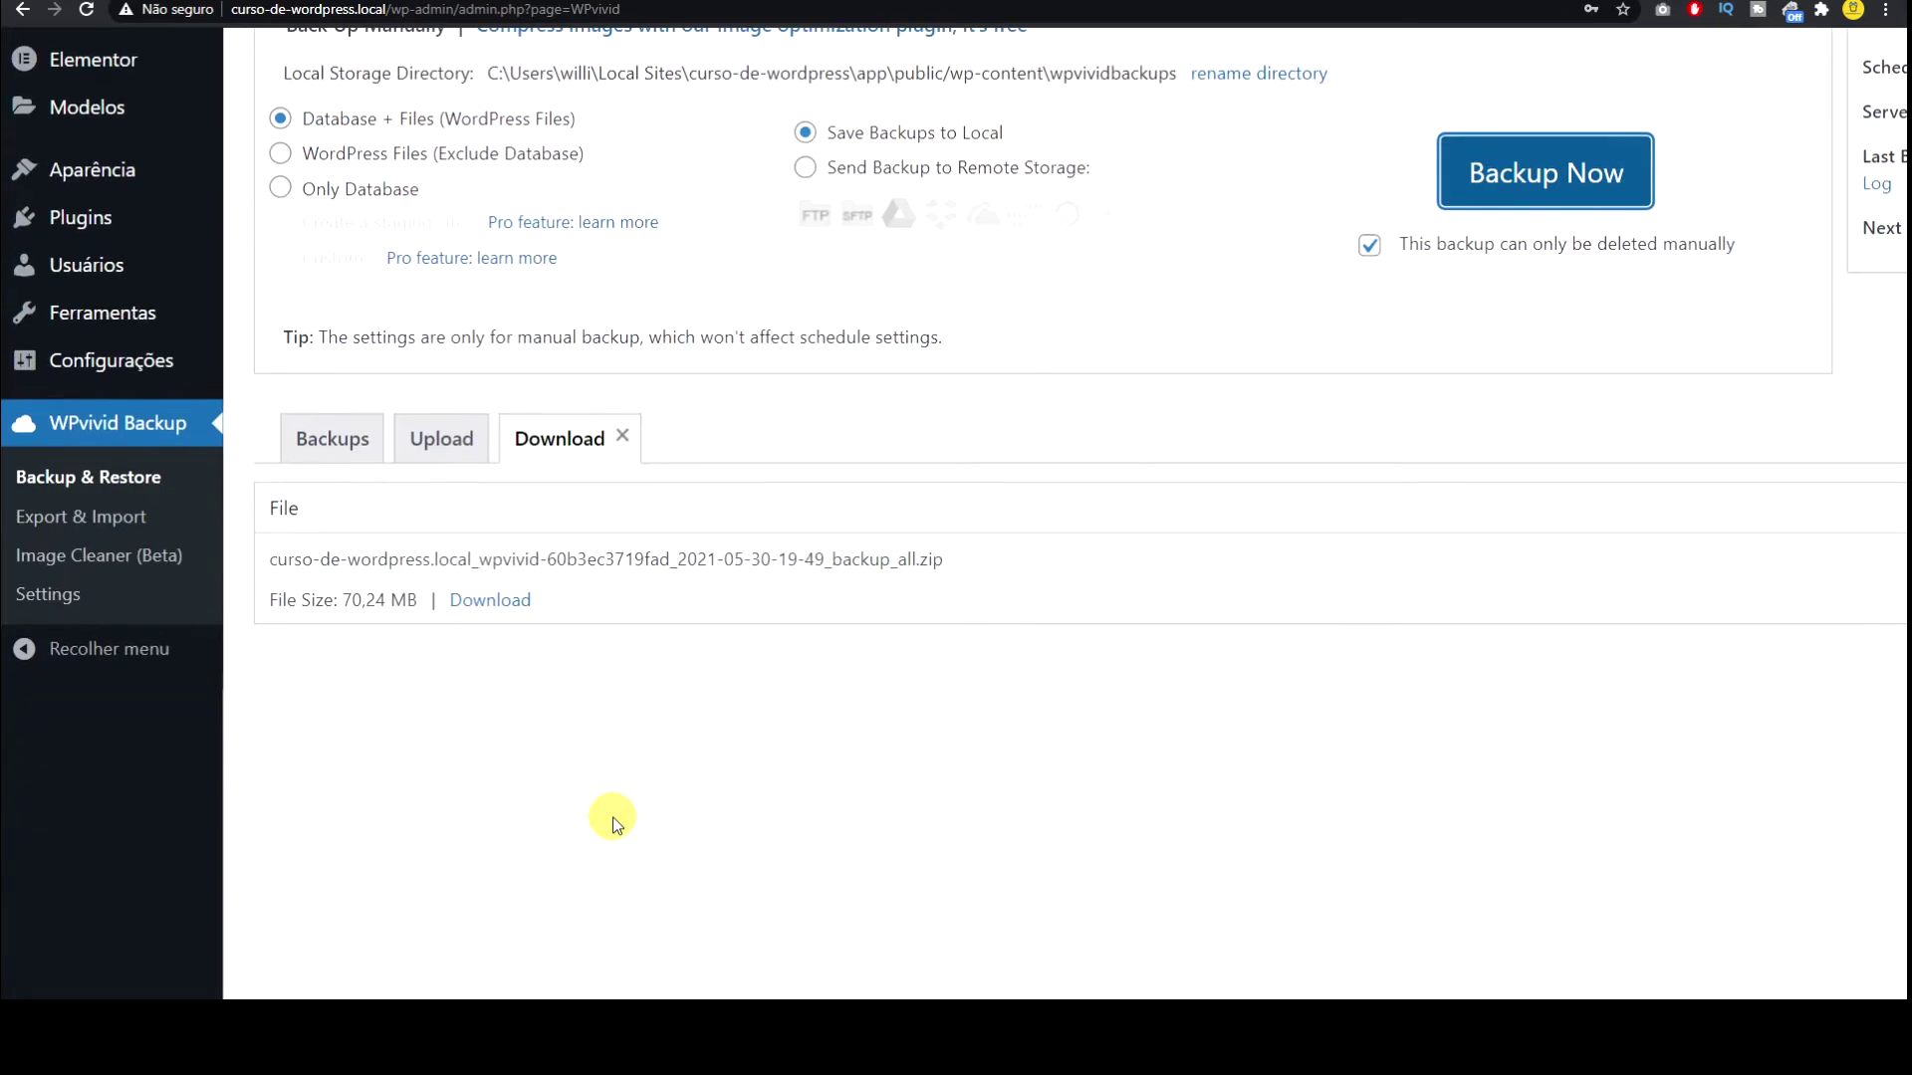
key(ctrl+plus)
key(ctrl+plus)
key(ctrl+plus)
key(ctrl+plus)
key(ctrl+minus)
key(ctrl+minus)
key(ctrl+minus)
key(ctrl+minus)
key(ctrl+minus)
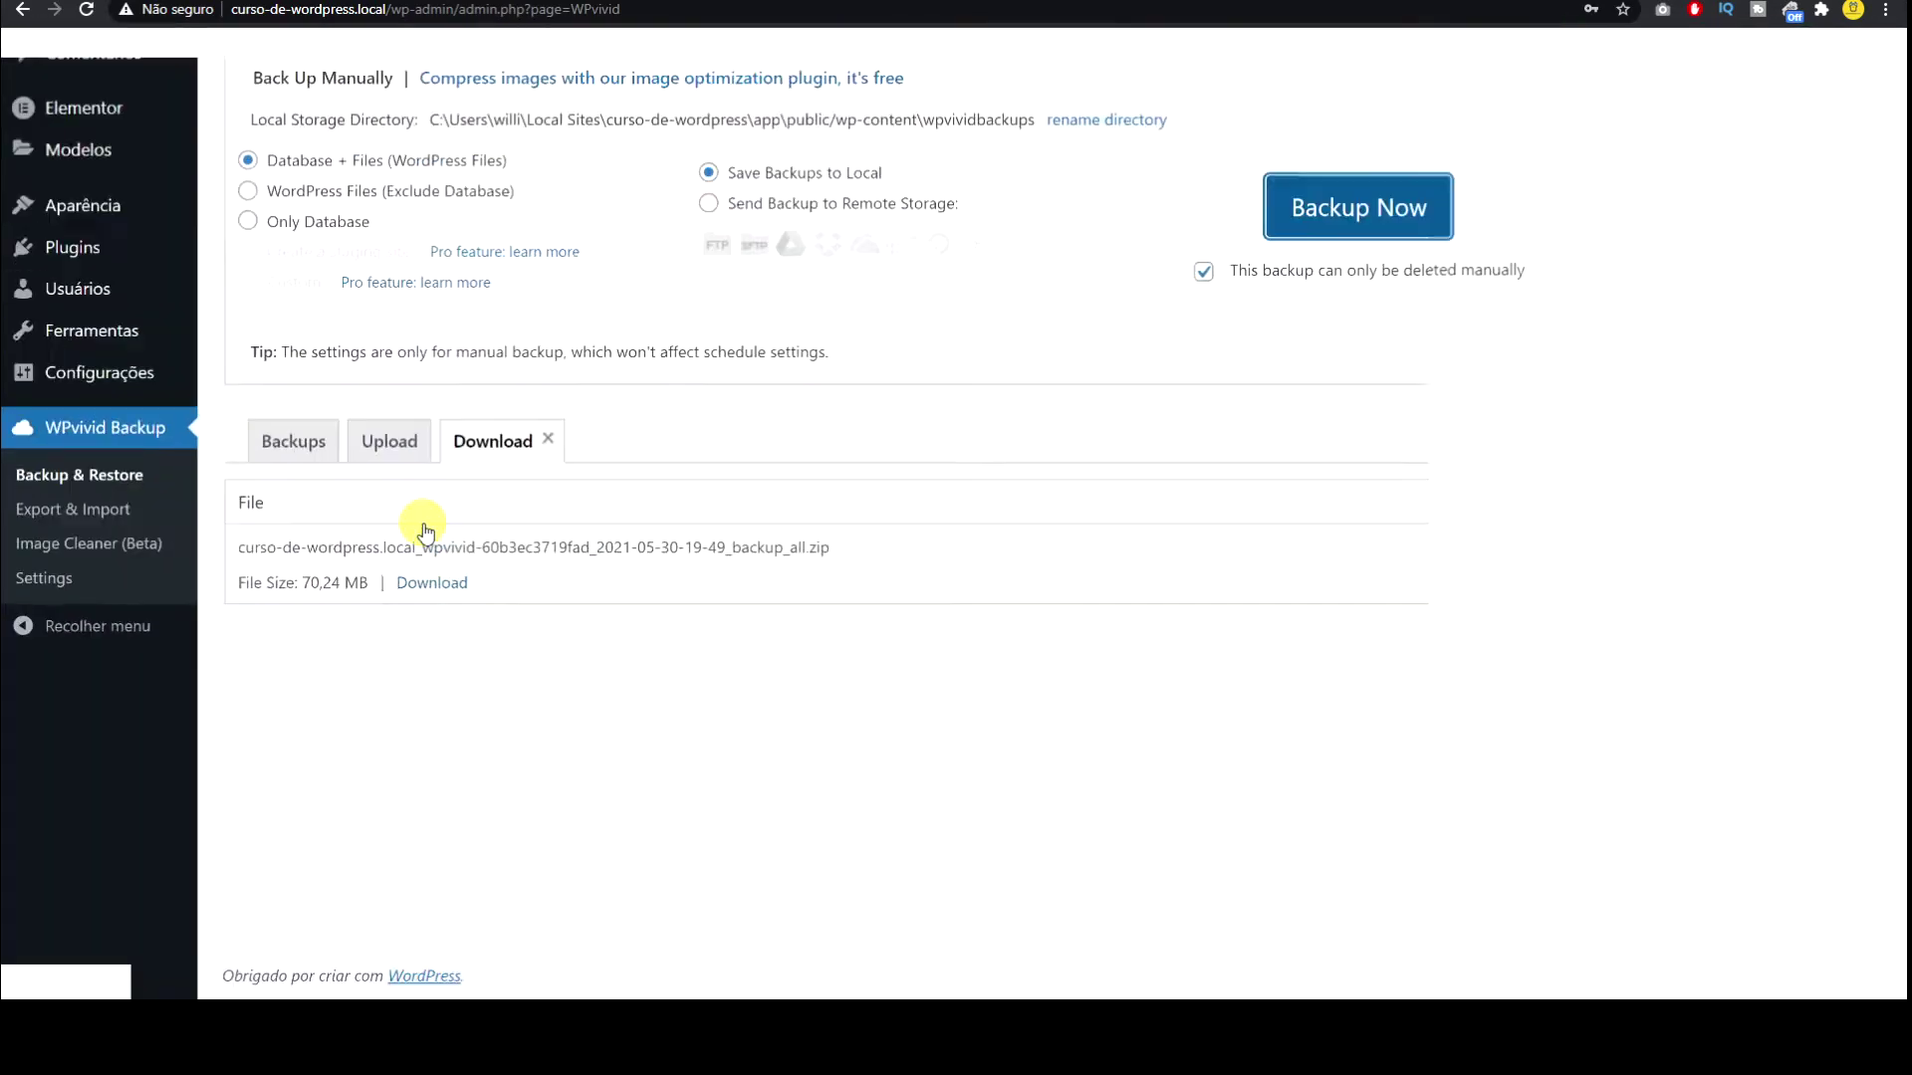
scroll(360, 624, up, 5)
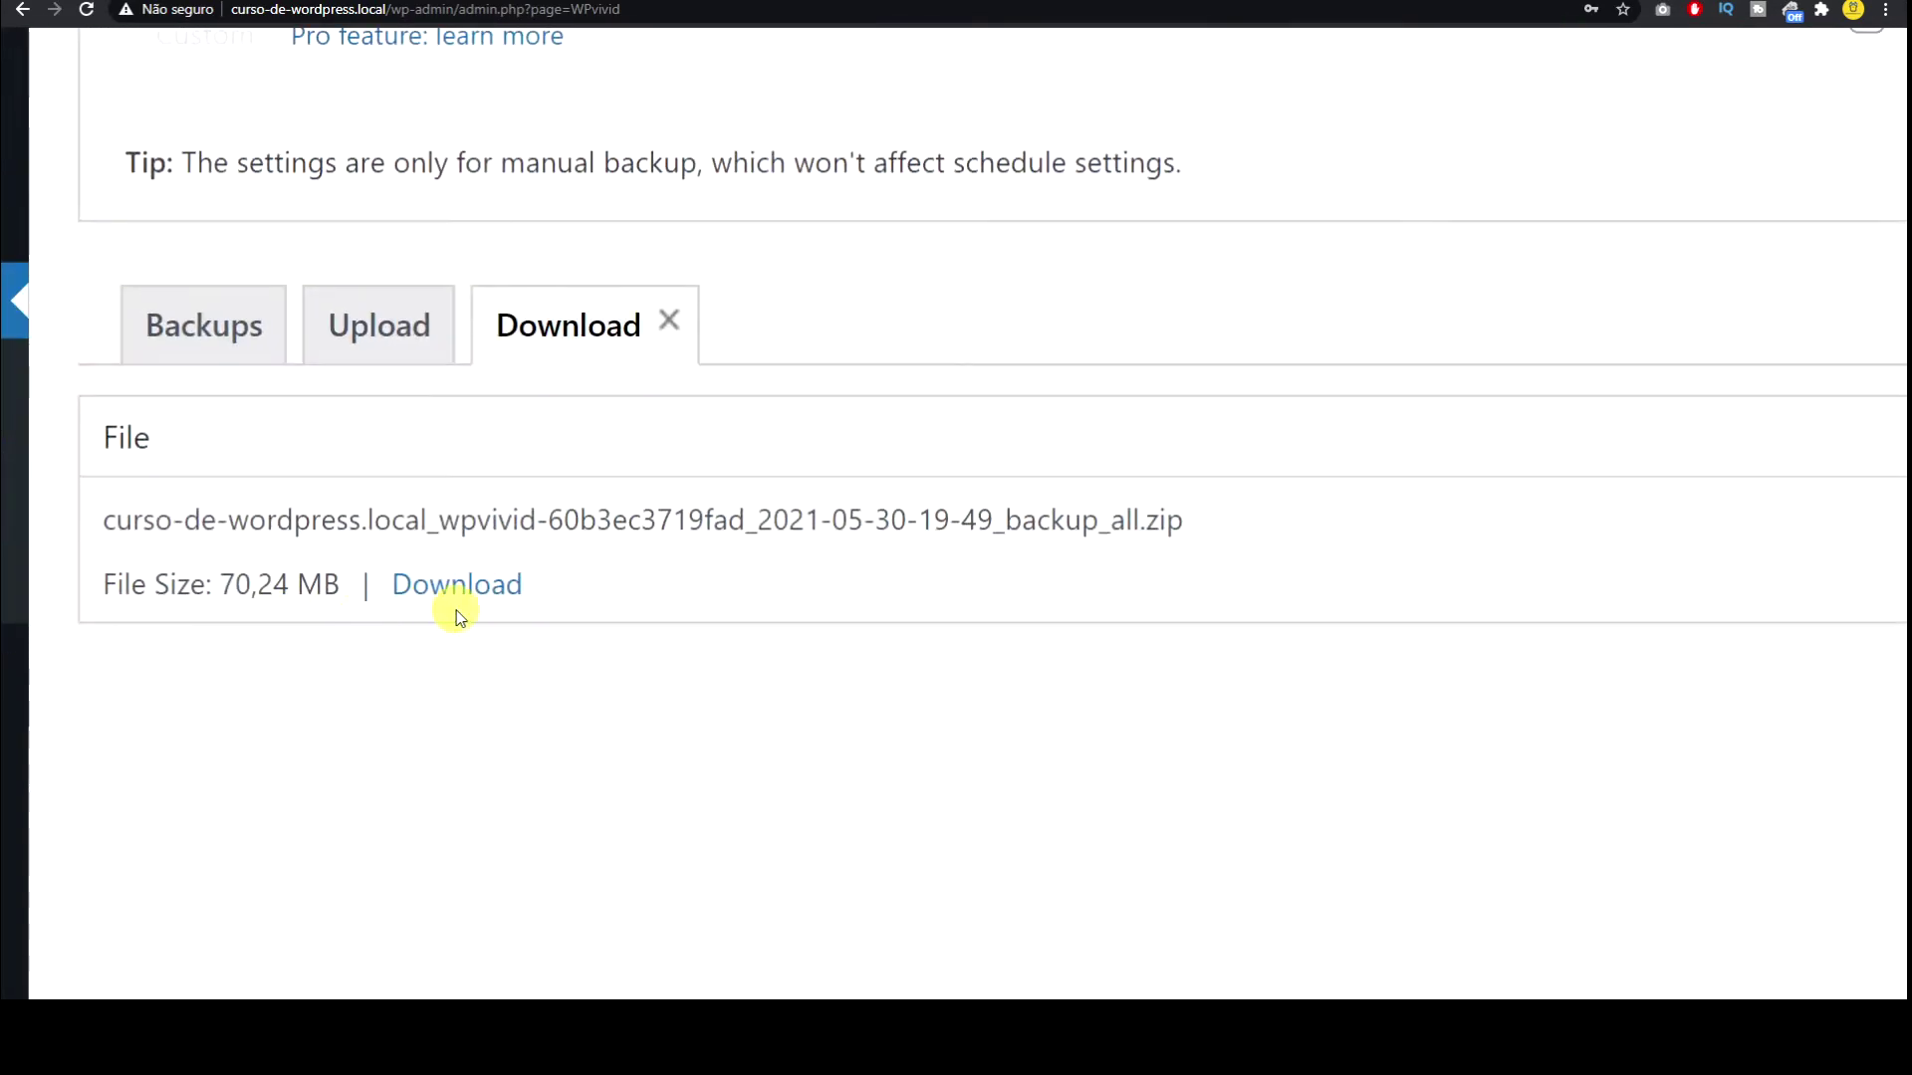
scroll(286, 640, up, 3)
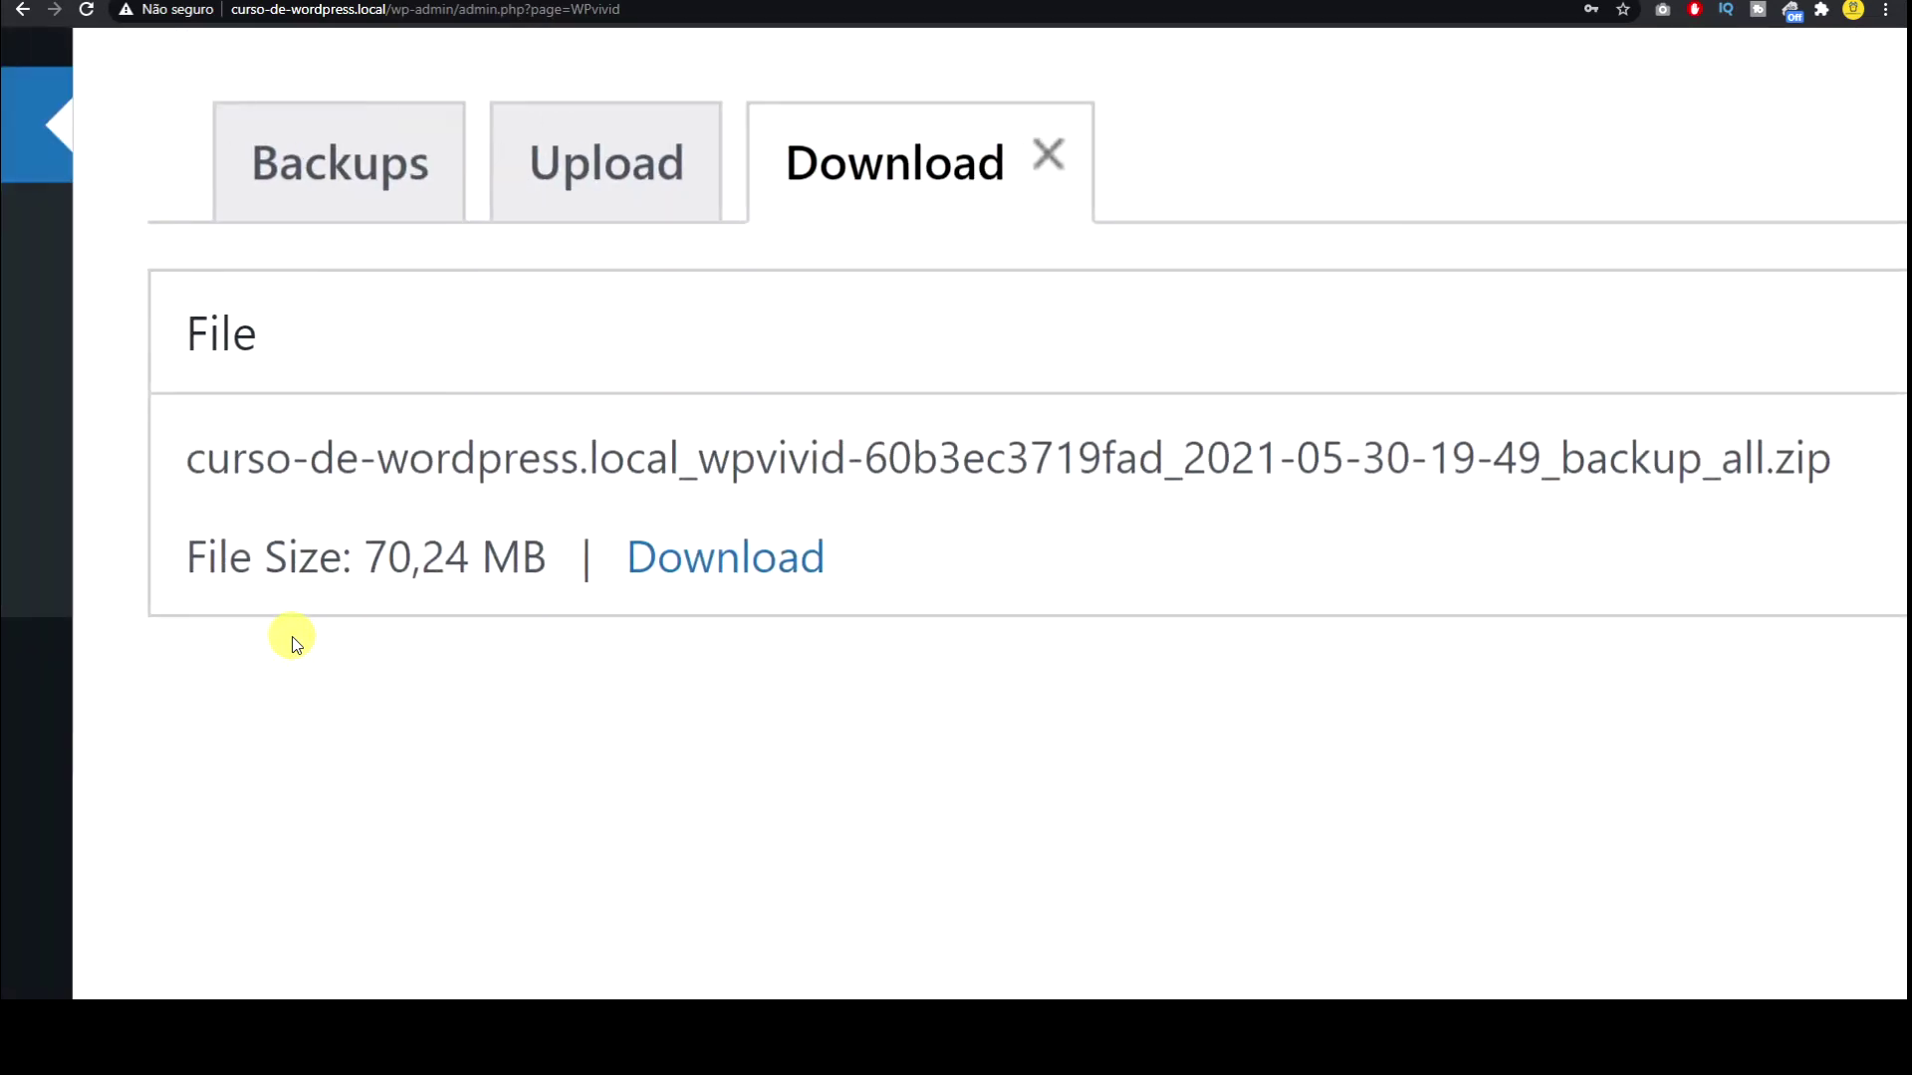
click(749, 563)
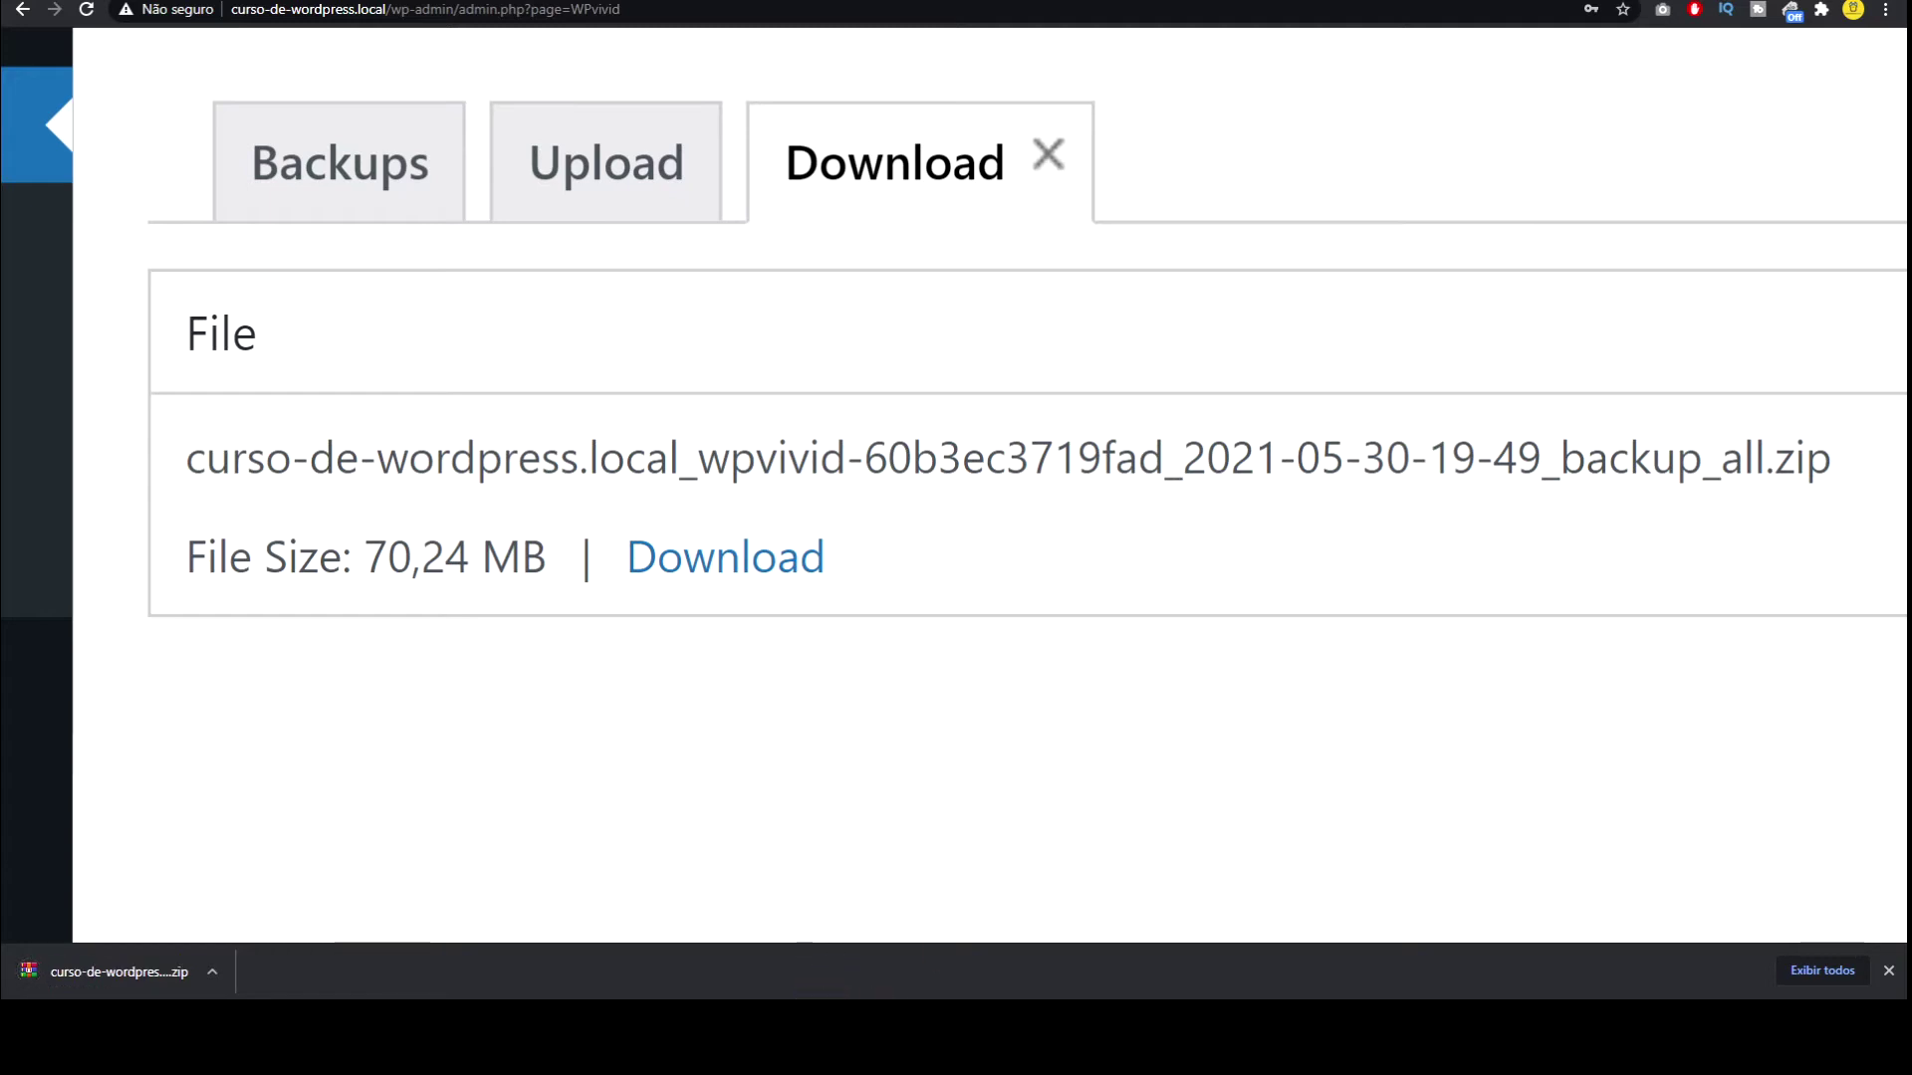
Step: Bring Local forward for the Clone site, then move it aside to show clone.local's General Settings
mouse_move(1911, 130)
mouse_down()
mouse_move(860, 123)
mouse_move(815, 148)
mouse_up()
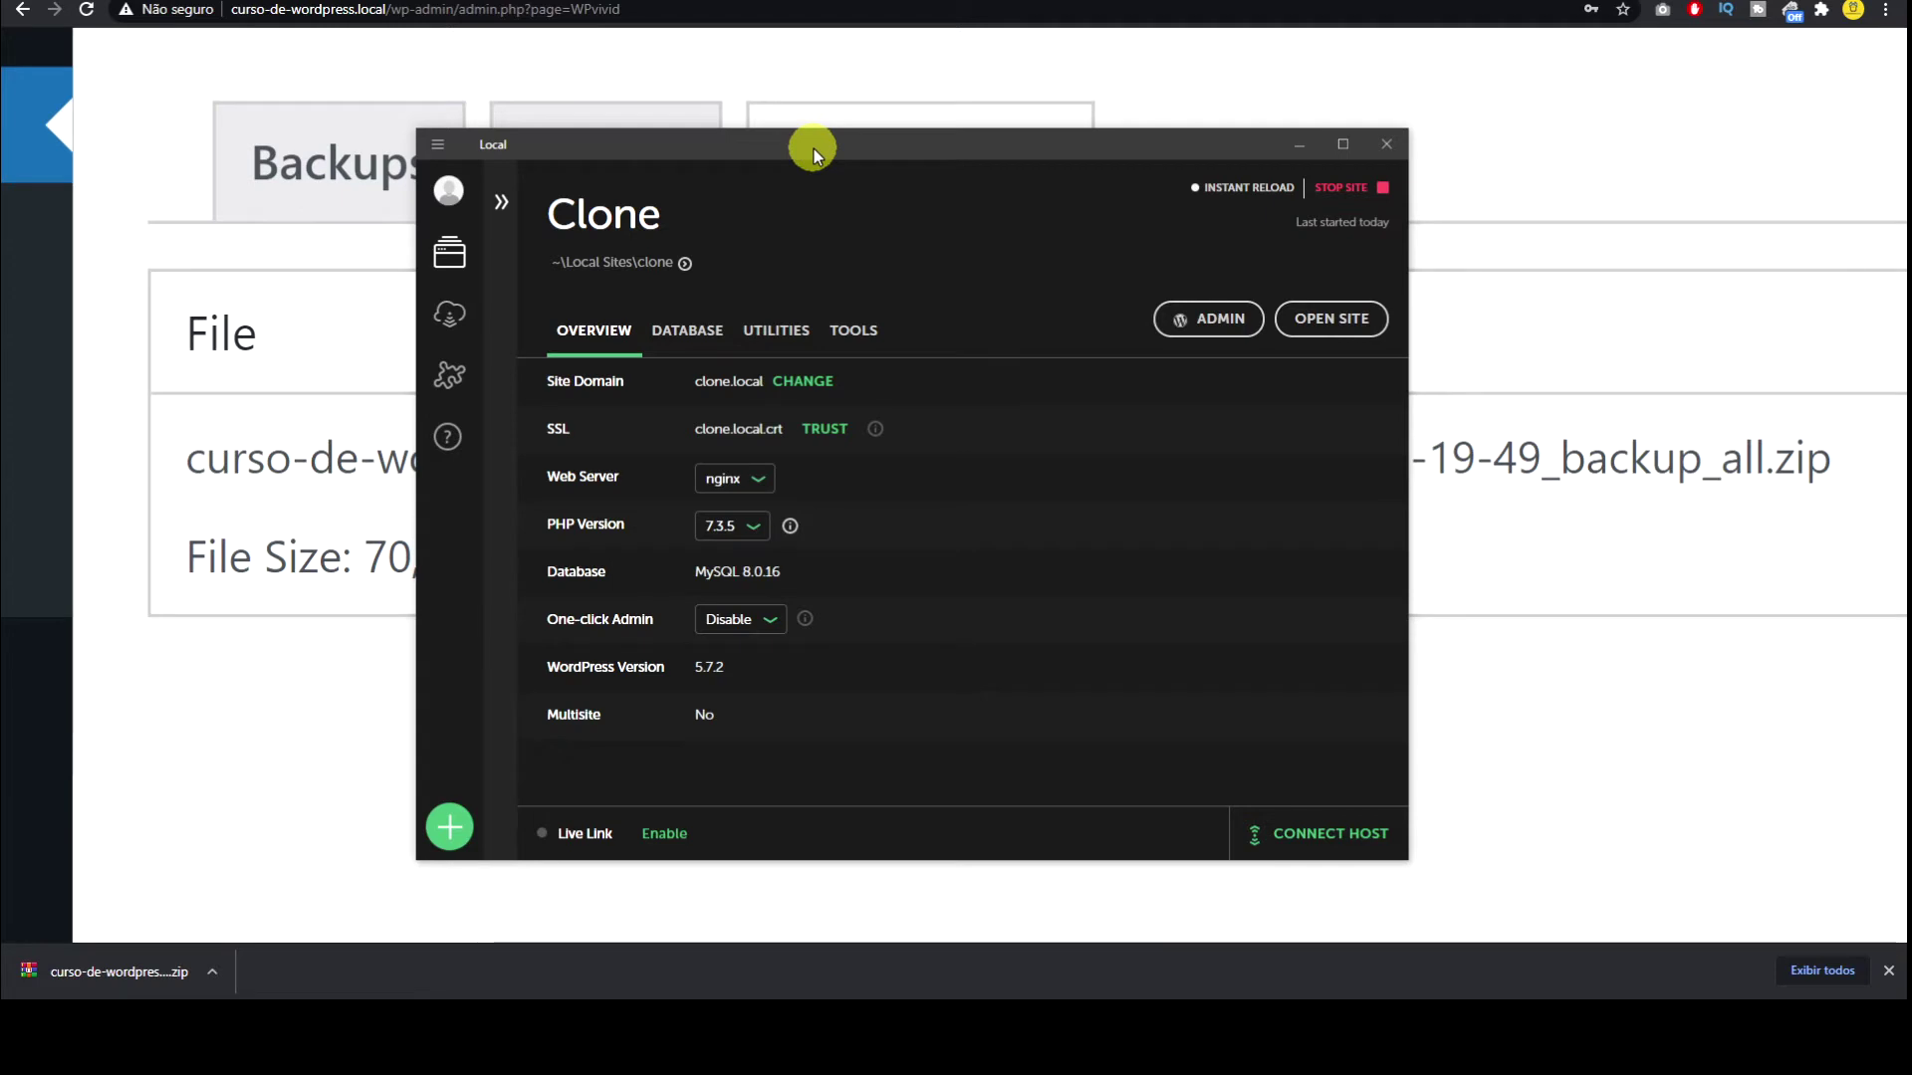
drag(814, 147, 1910, 39)
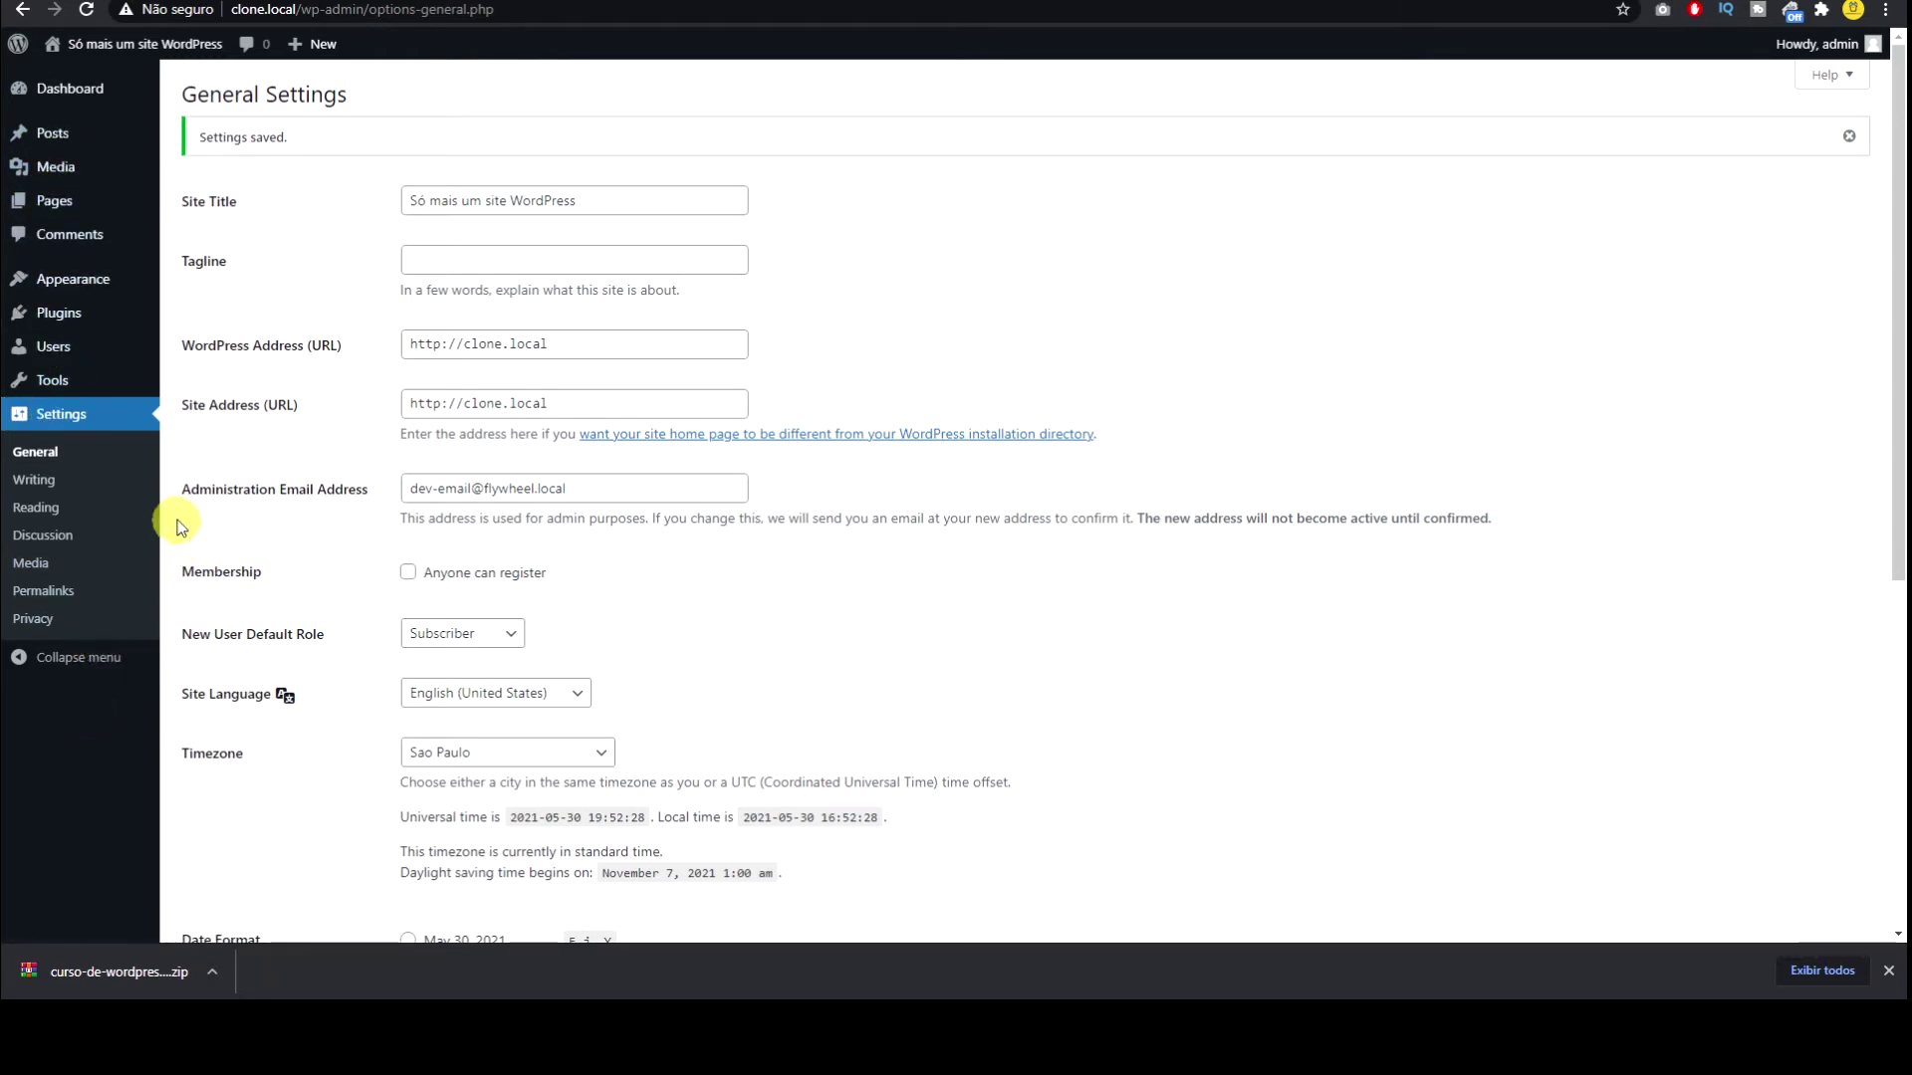
Step: Activate the WPvivid Backup Plugin from the clone site's Installed Plugins
click(184, 317)
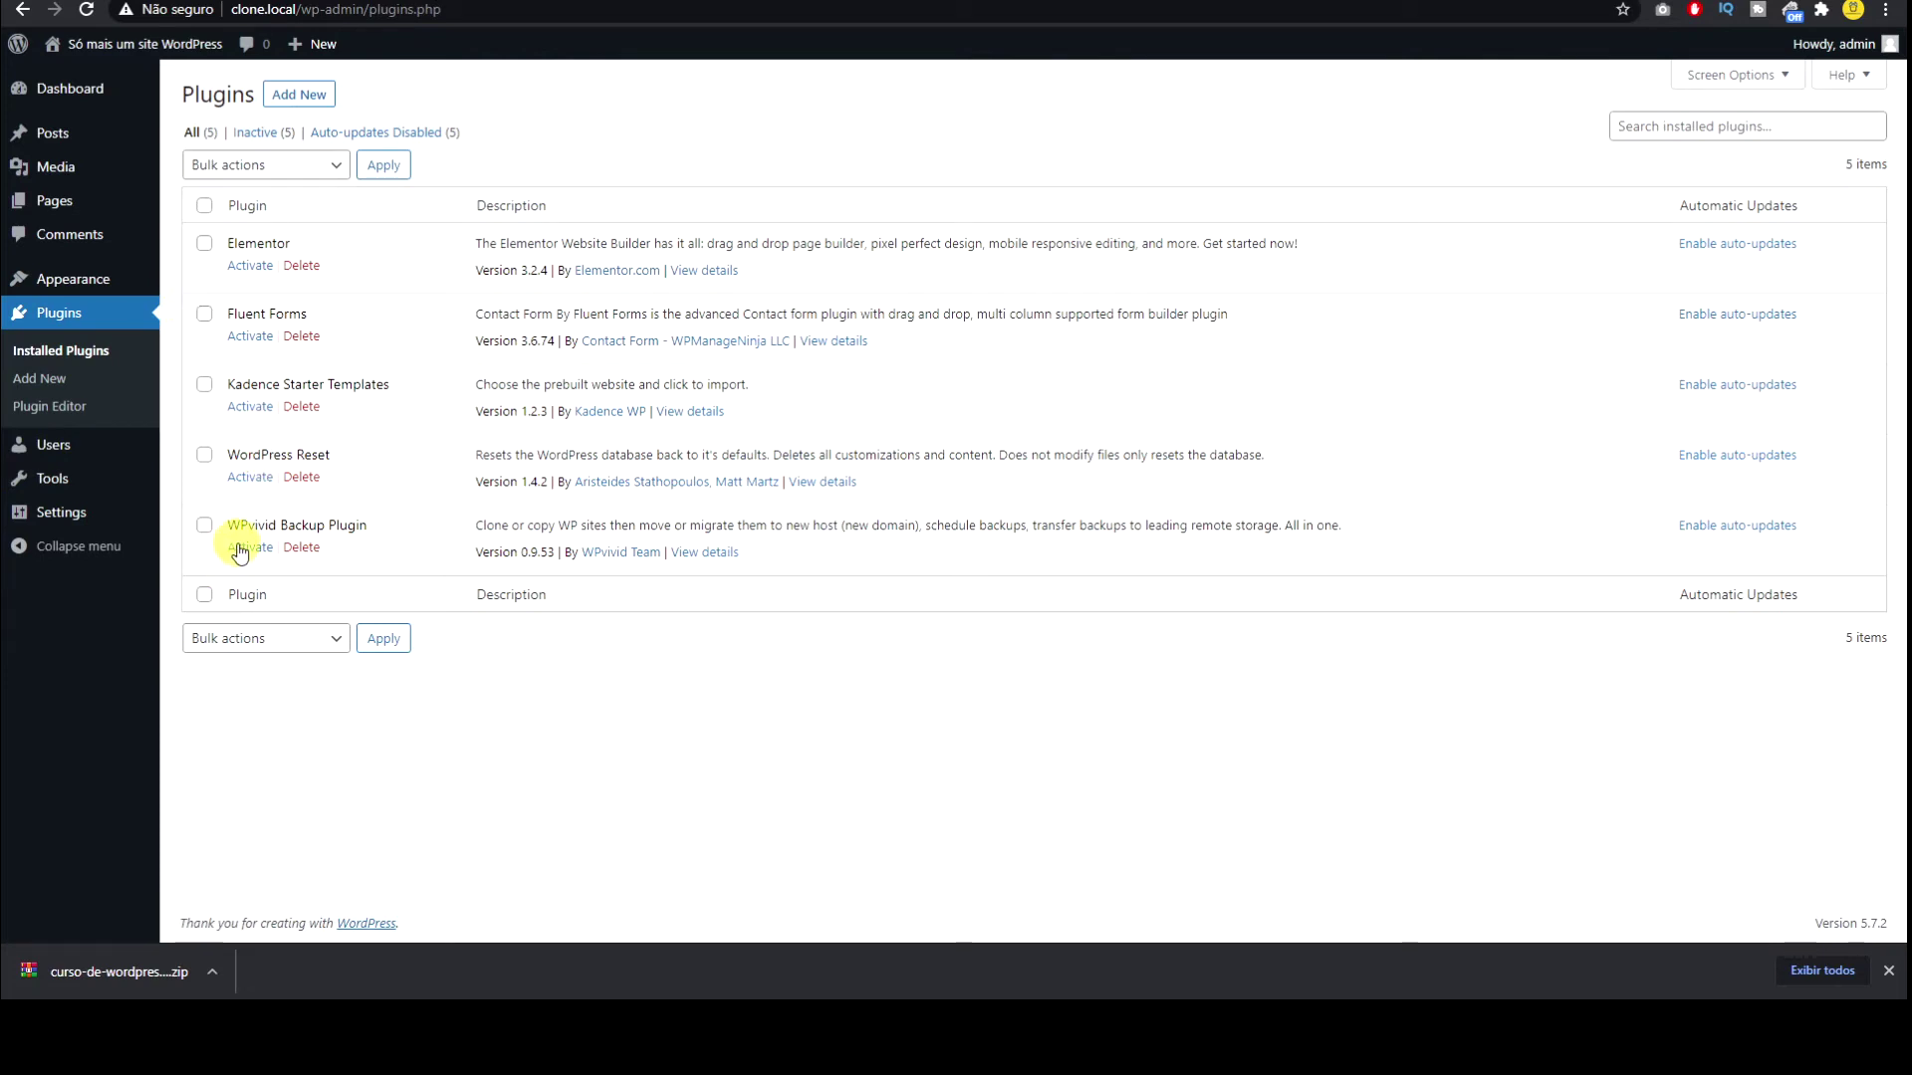
click(244, 547)
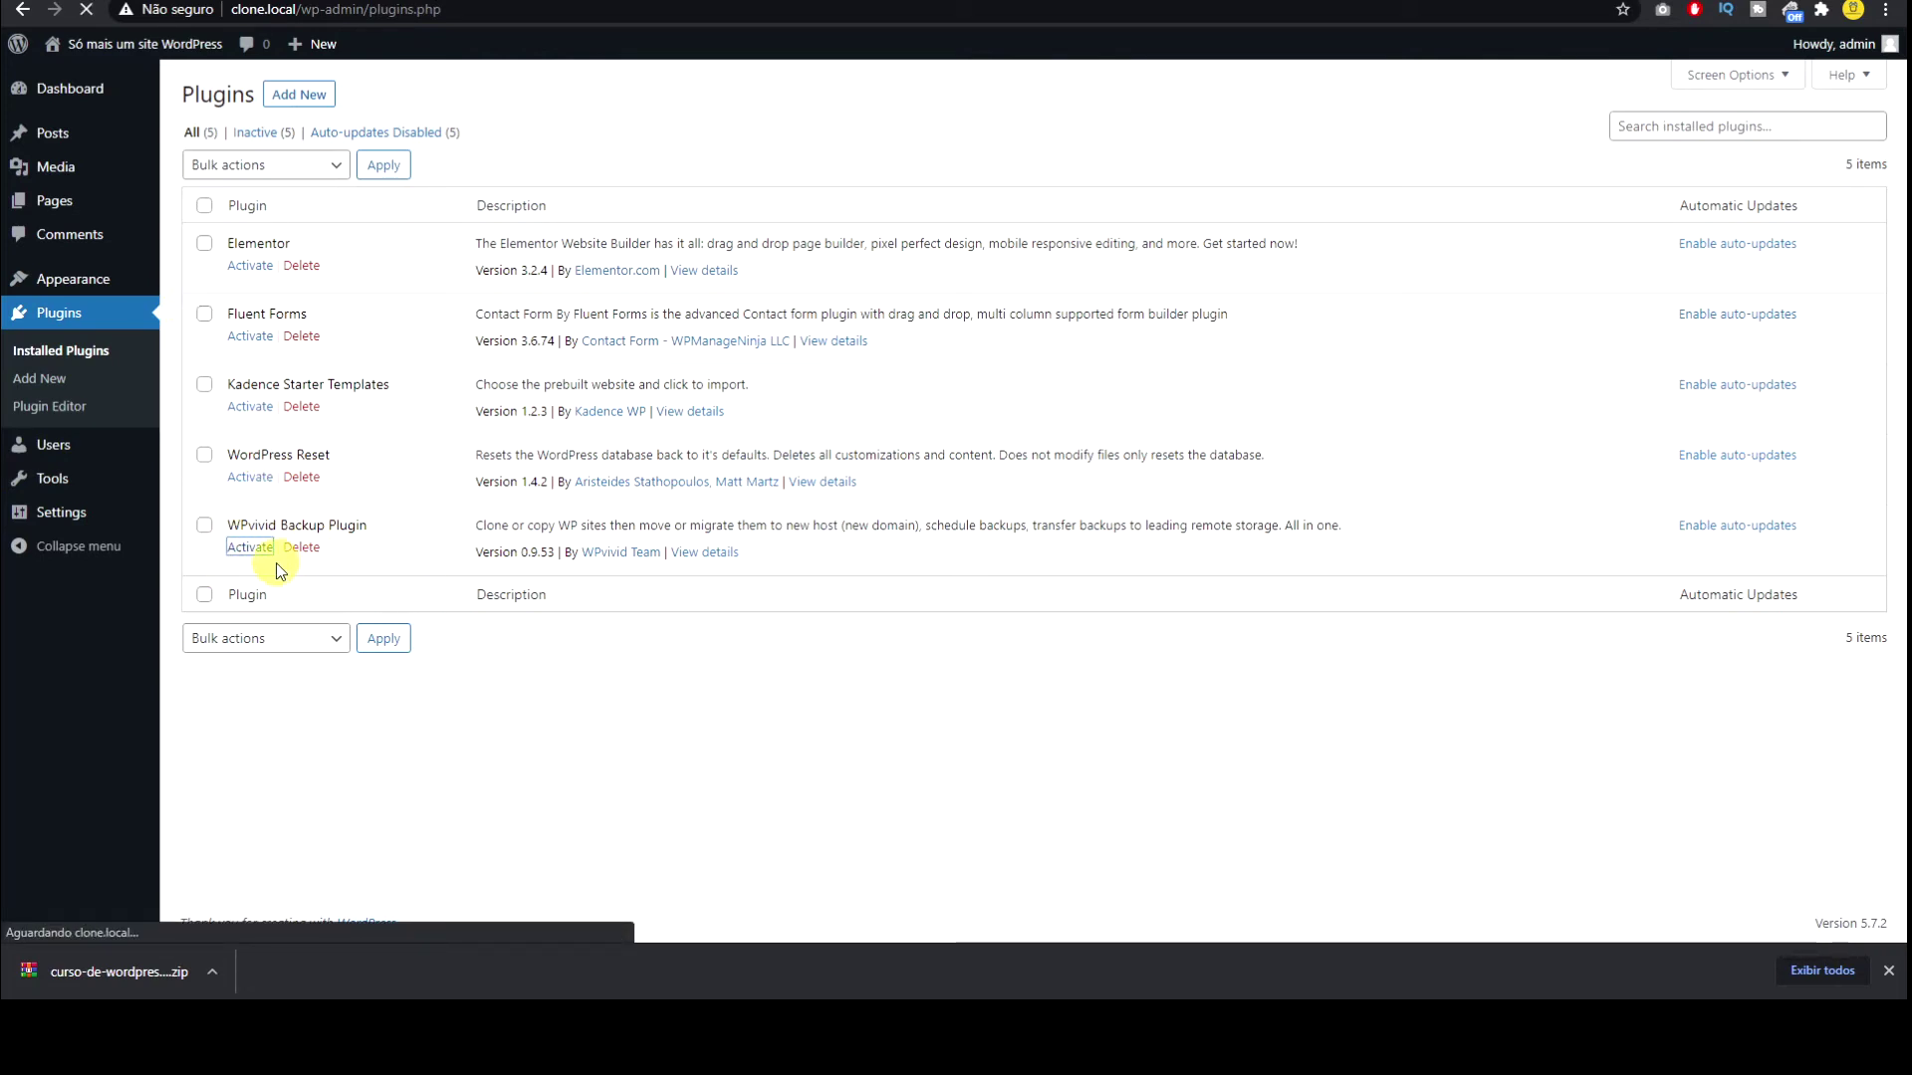
scroll(524, 615, down, 2)
Step: Delete both old uploaded backups and bring up the backup upload area
click(198, 694)
click(201, 770)
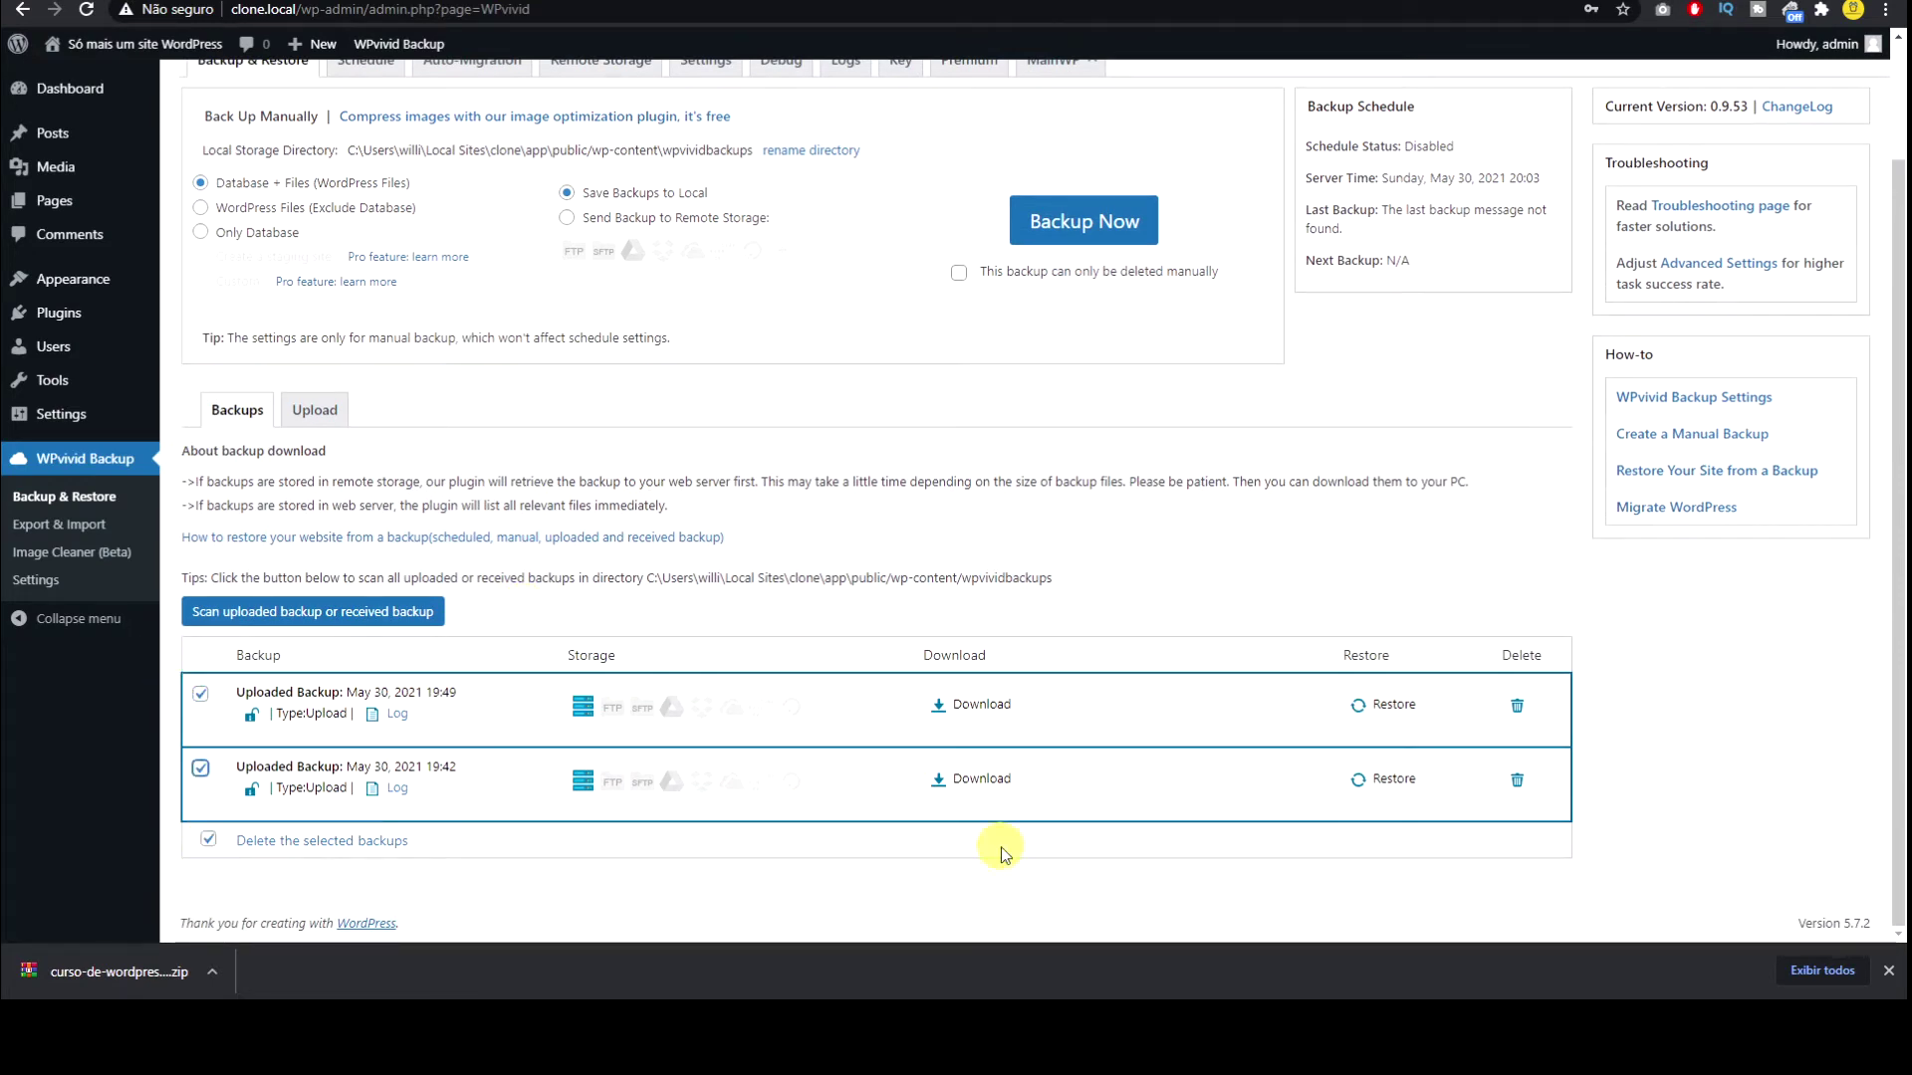
click(371, 842)
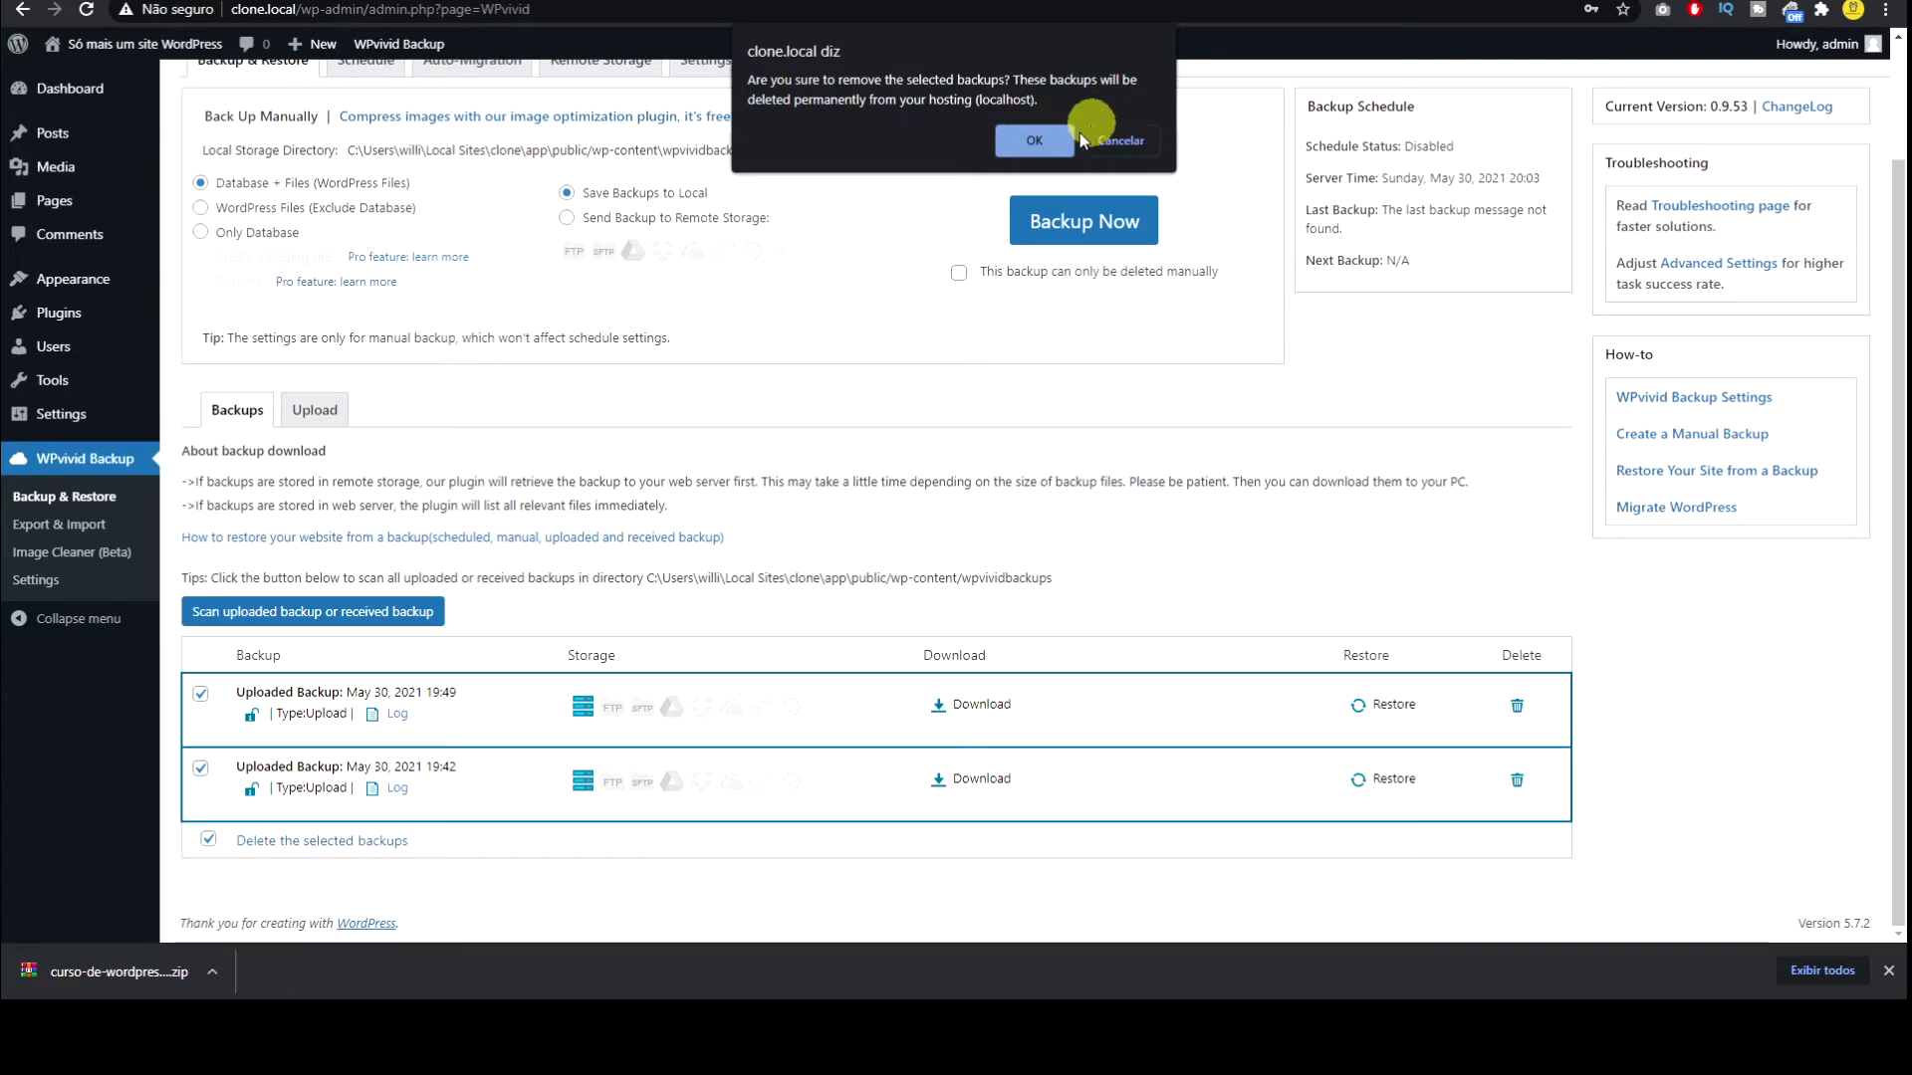
click(1034, 141)
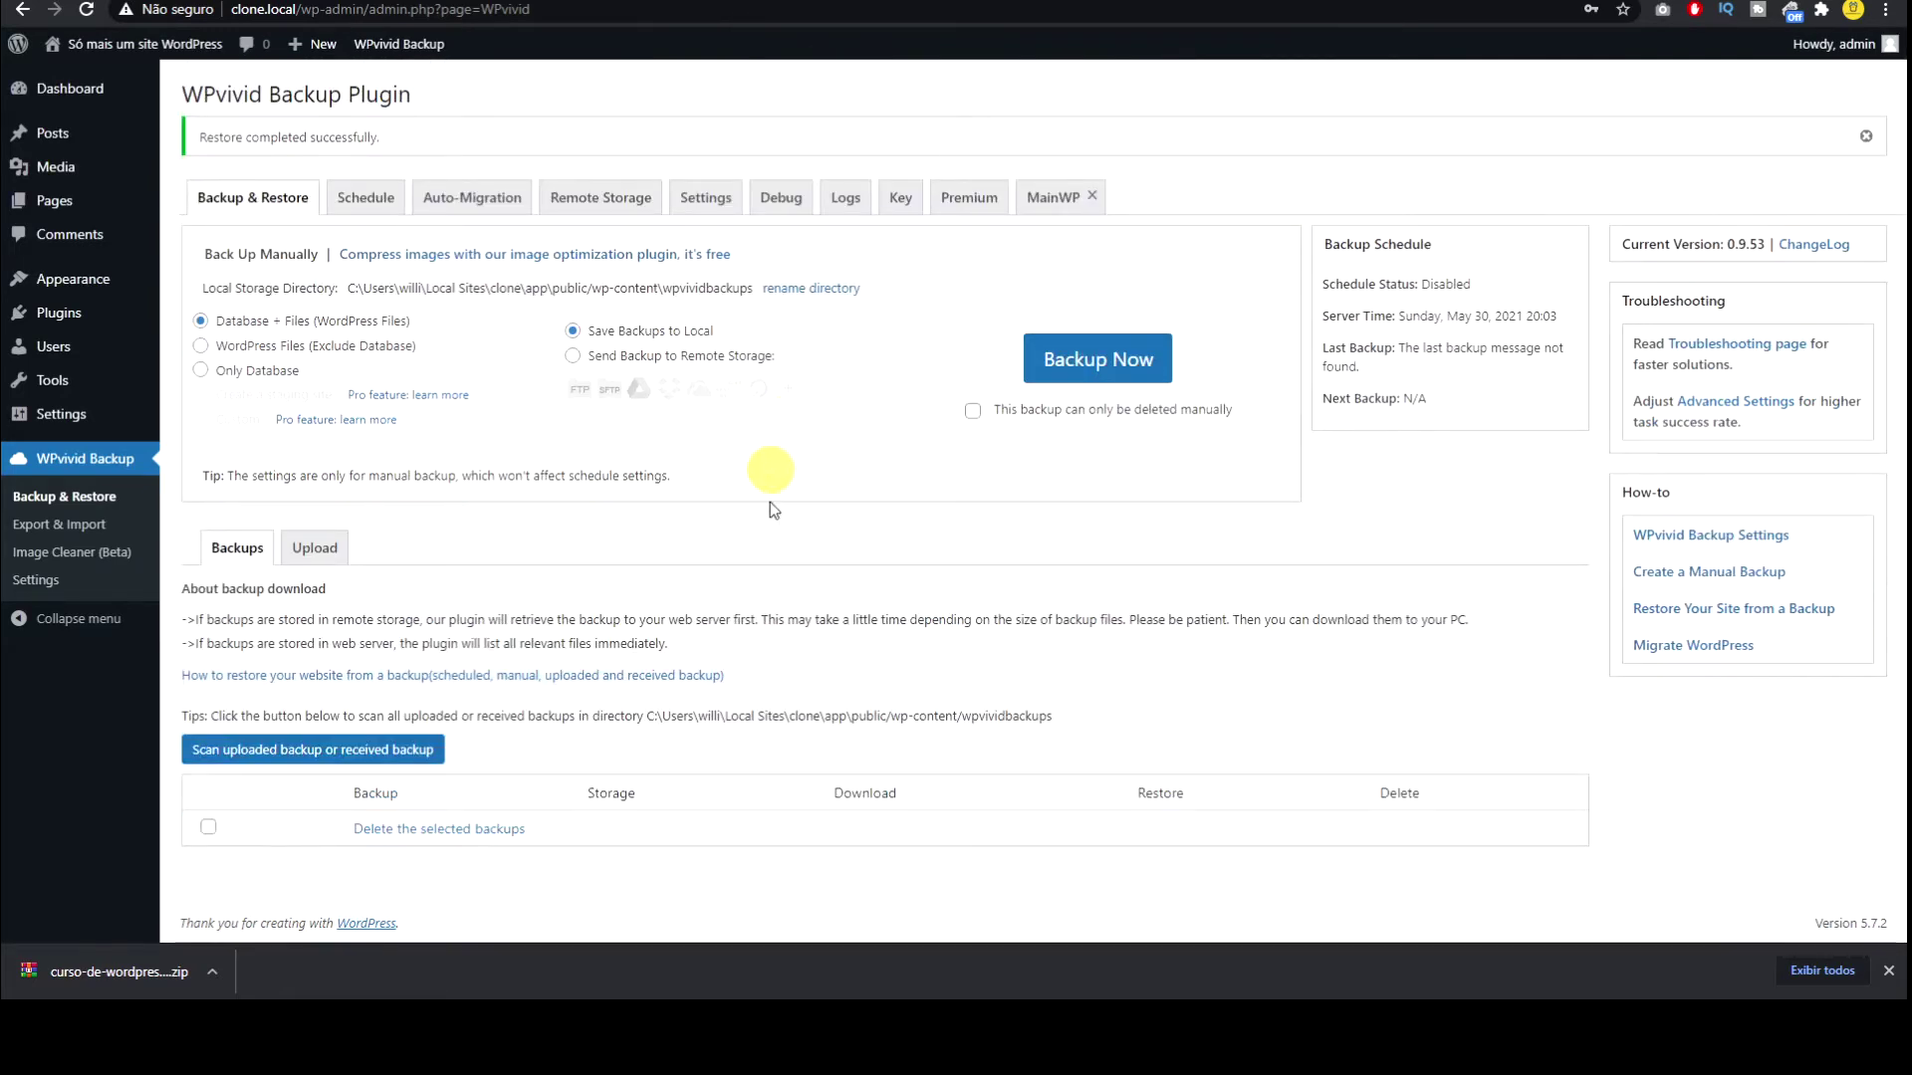
click(307, 553)
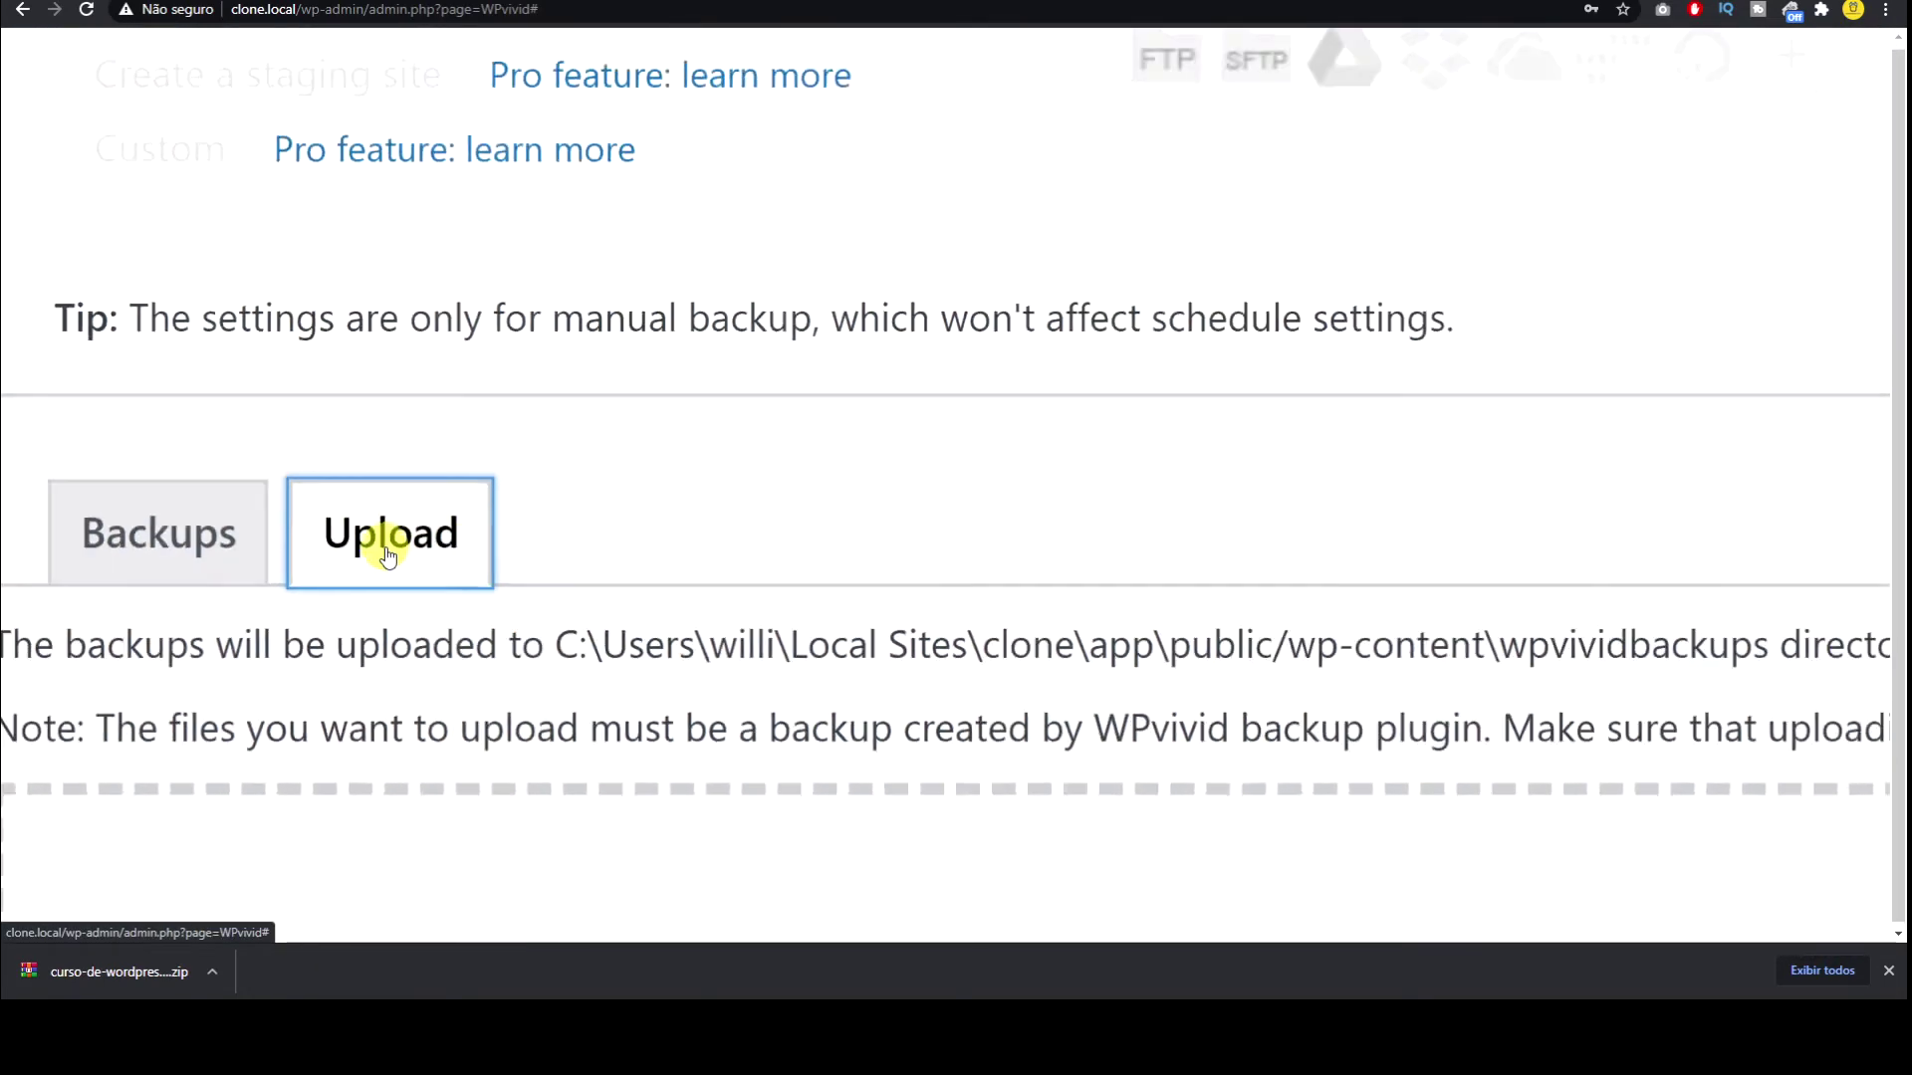
Step: Upload the downloaded backup zip to clone.local and acknowledge the completed upload
drag(50, 973, 503, 648)
scroll(507, 654, down, 1)
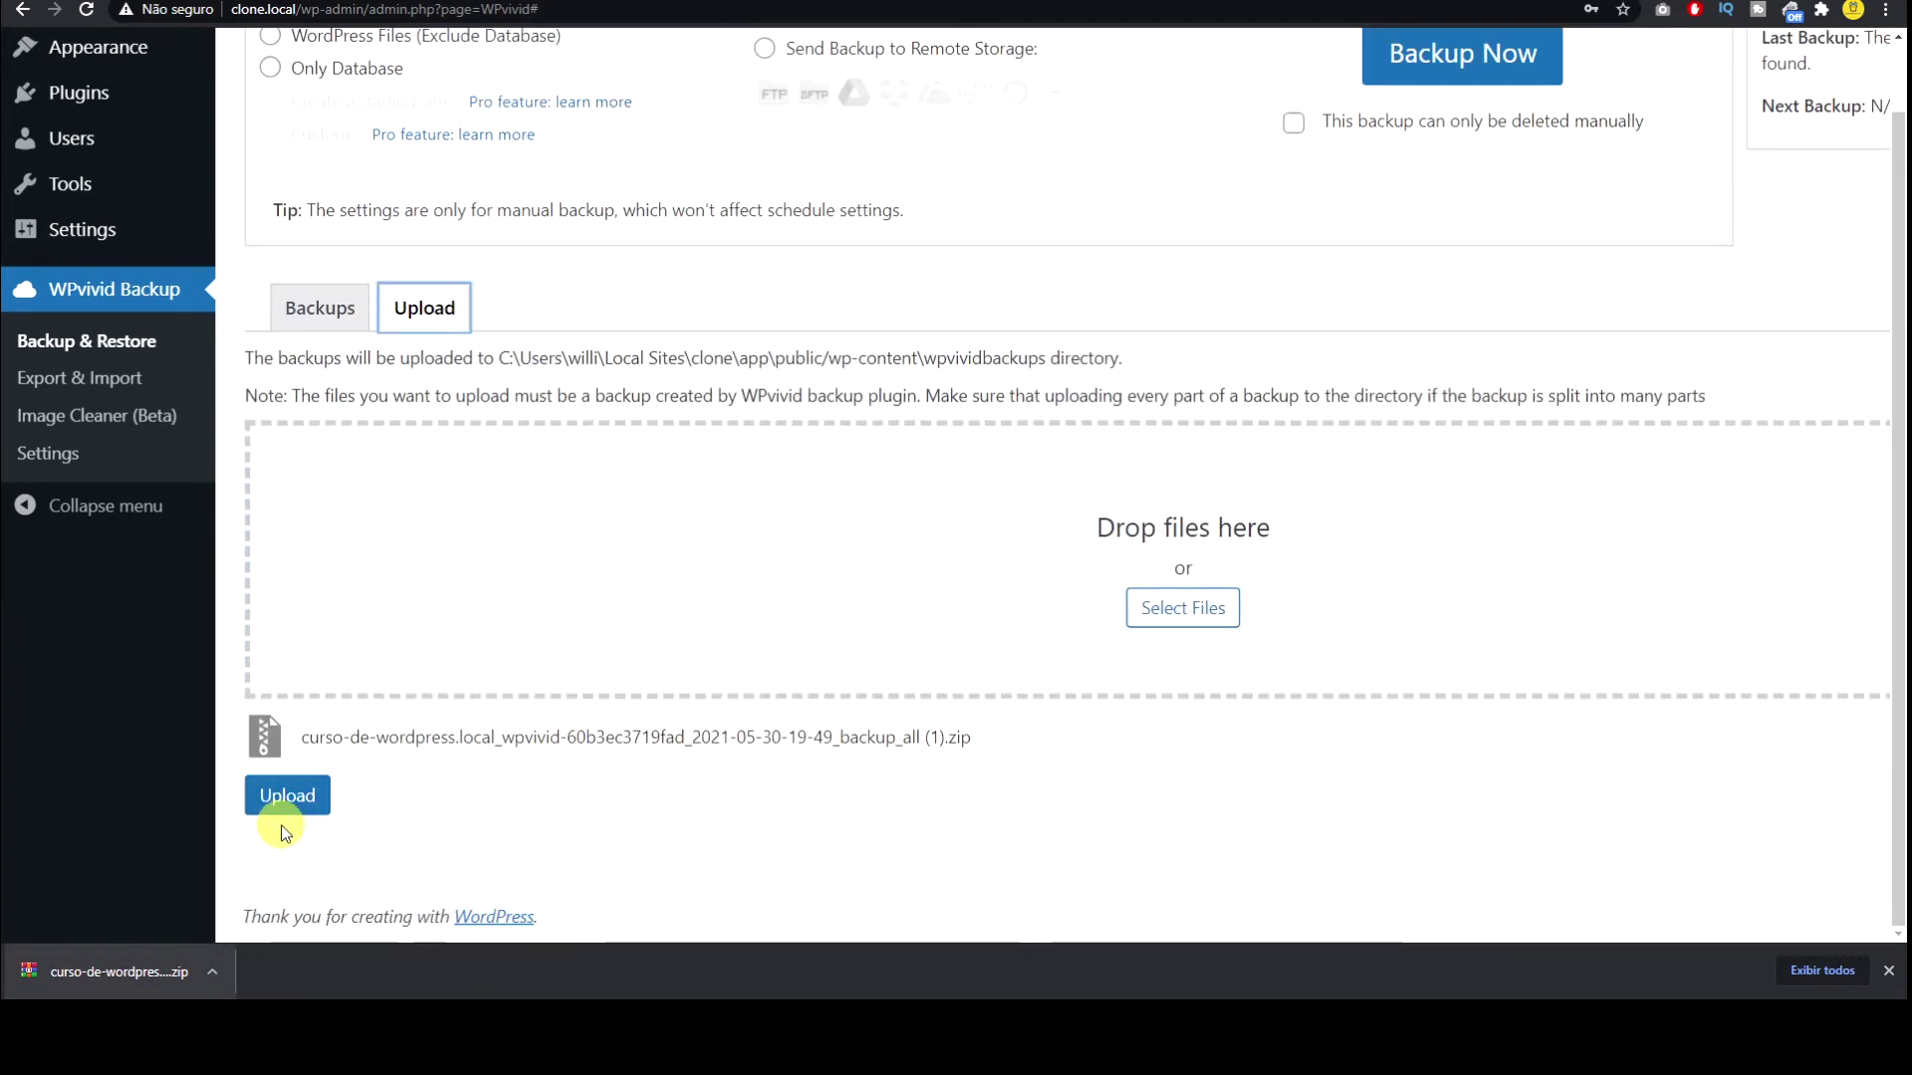
click(278, 802)
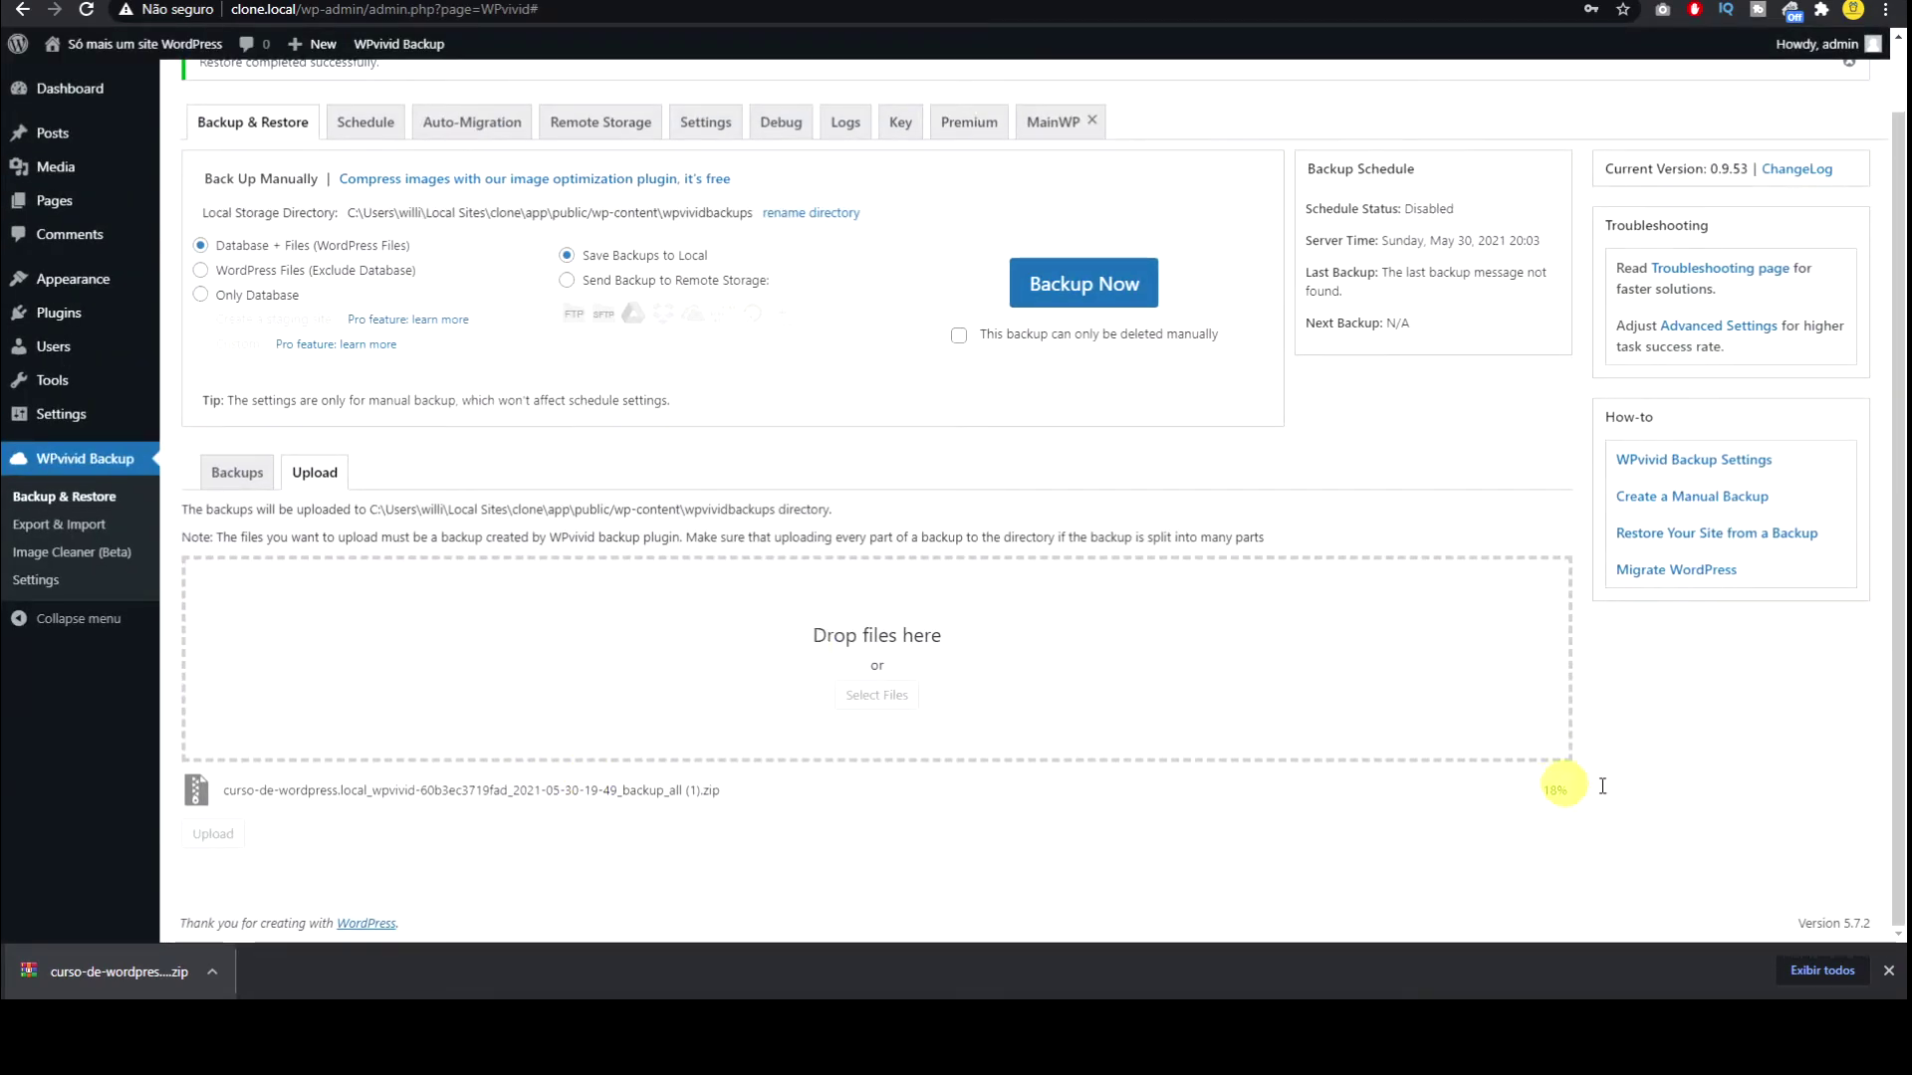
click(1888, 970)
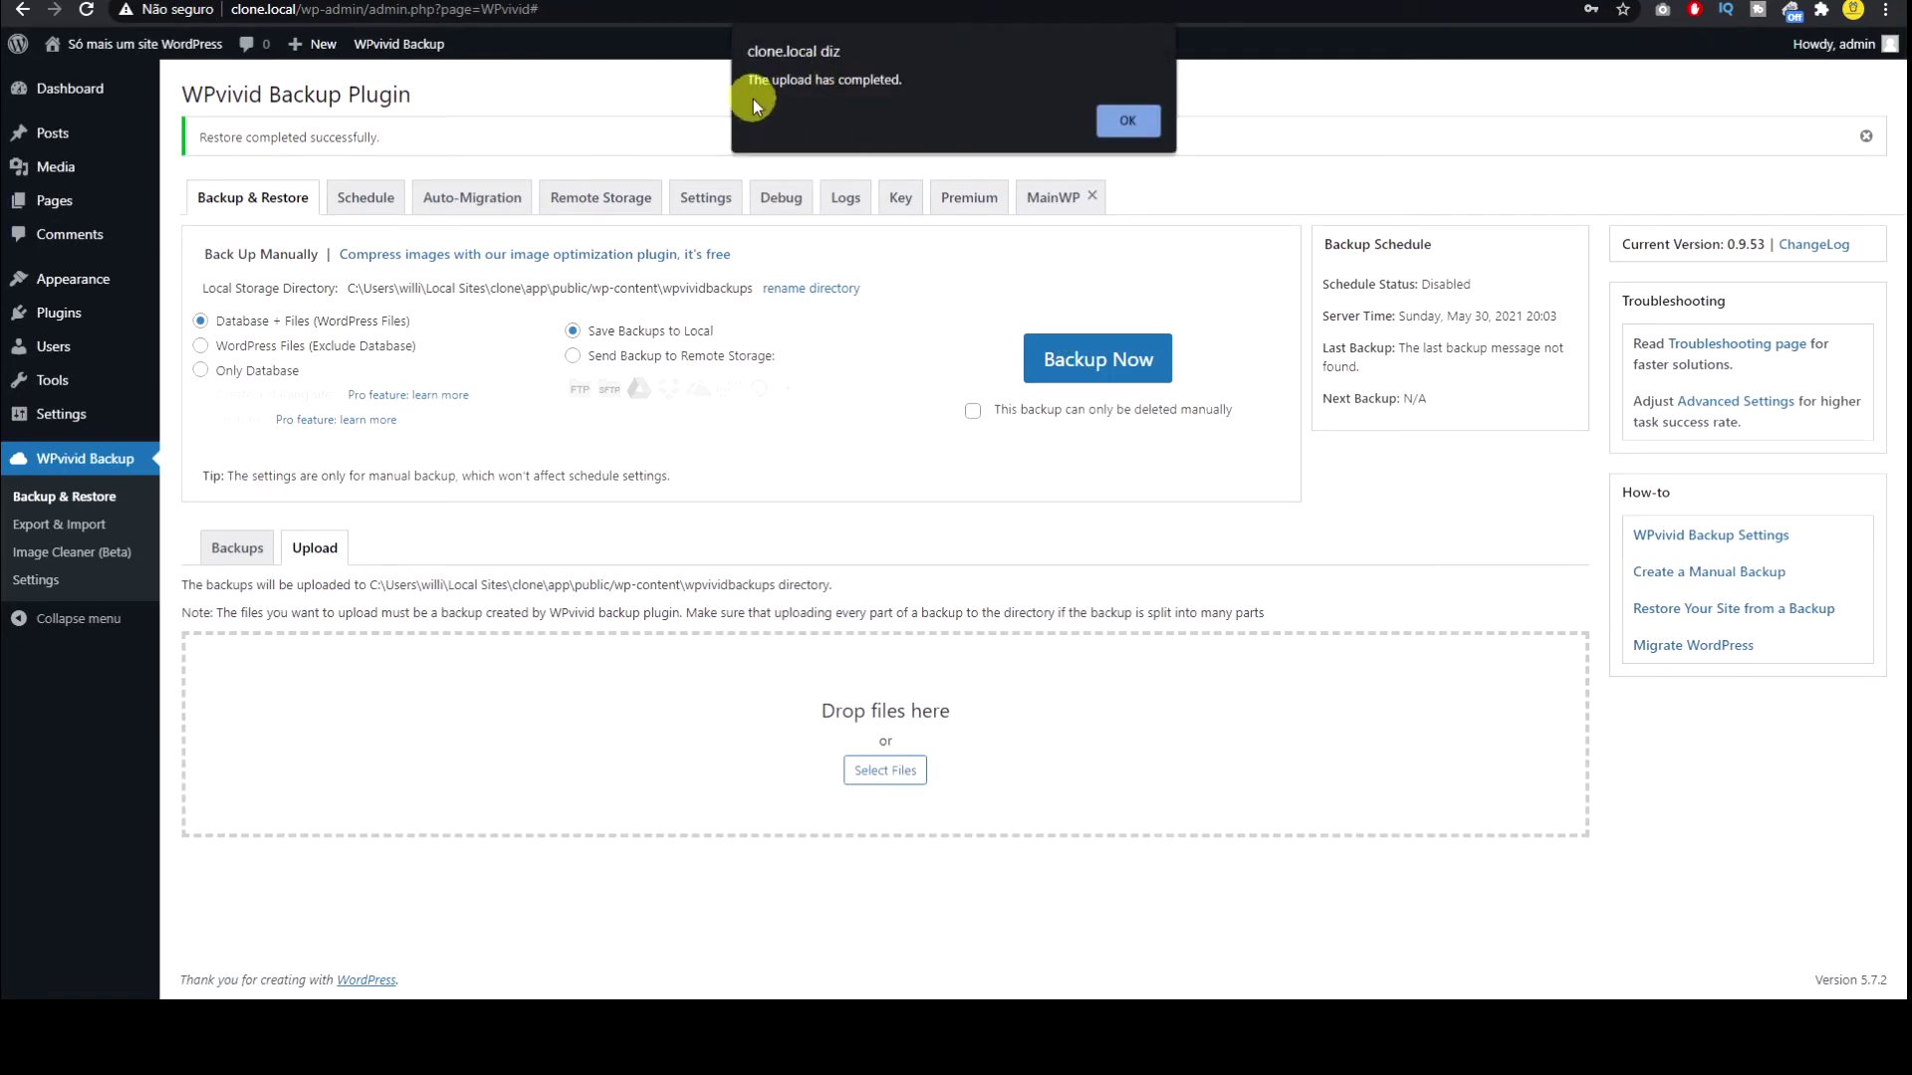
click(1127, 122)
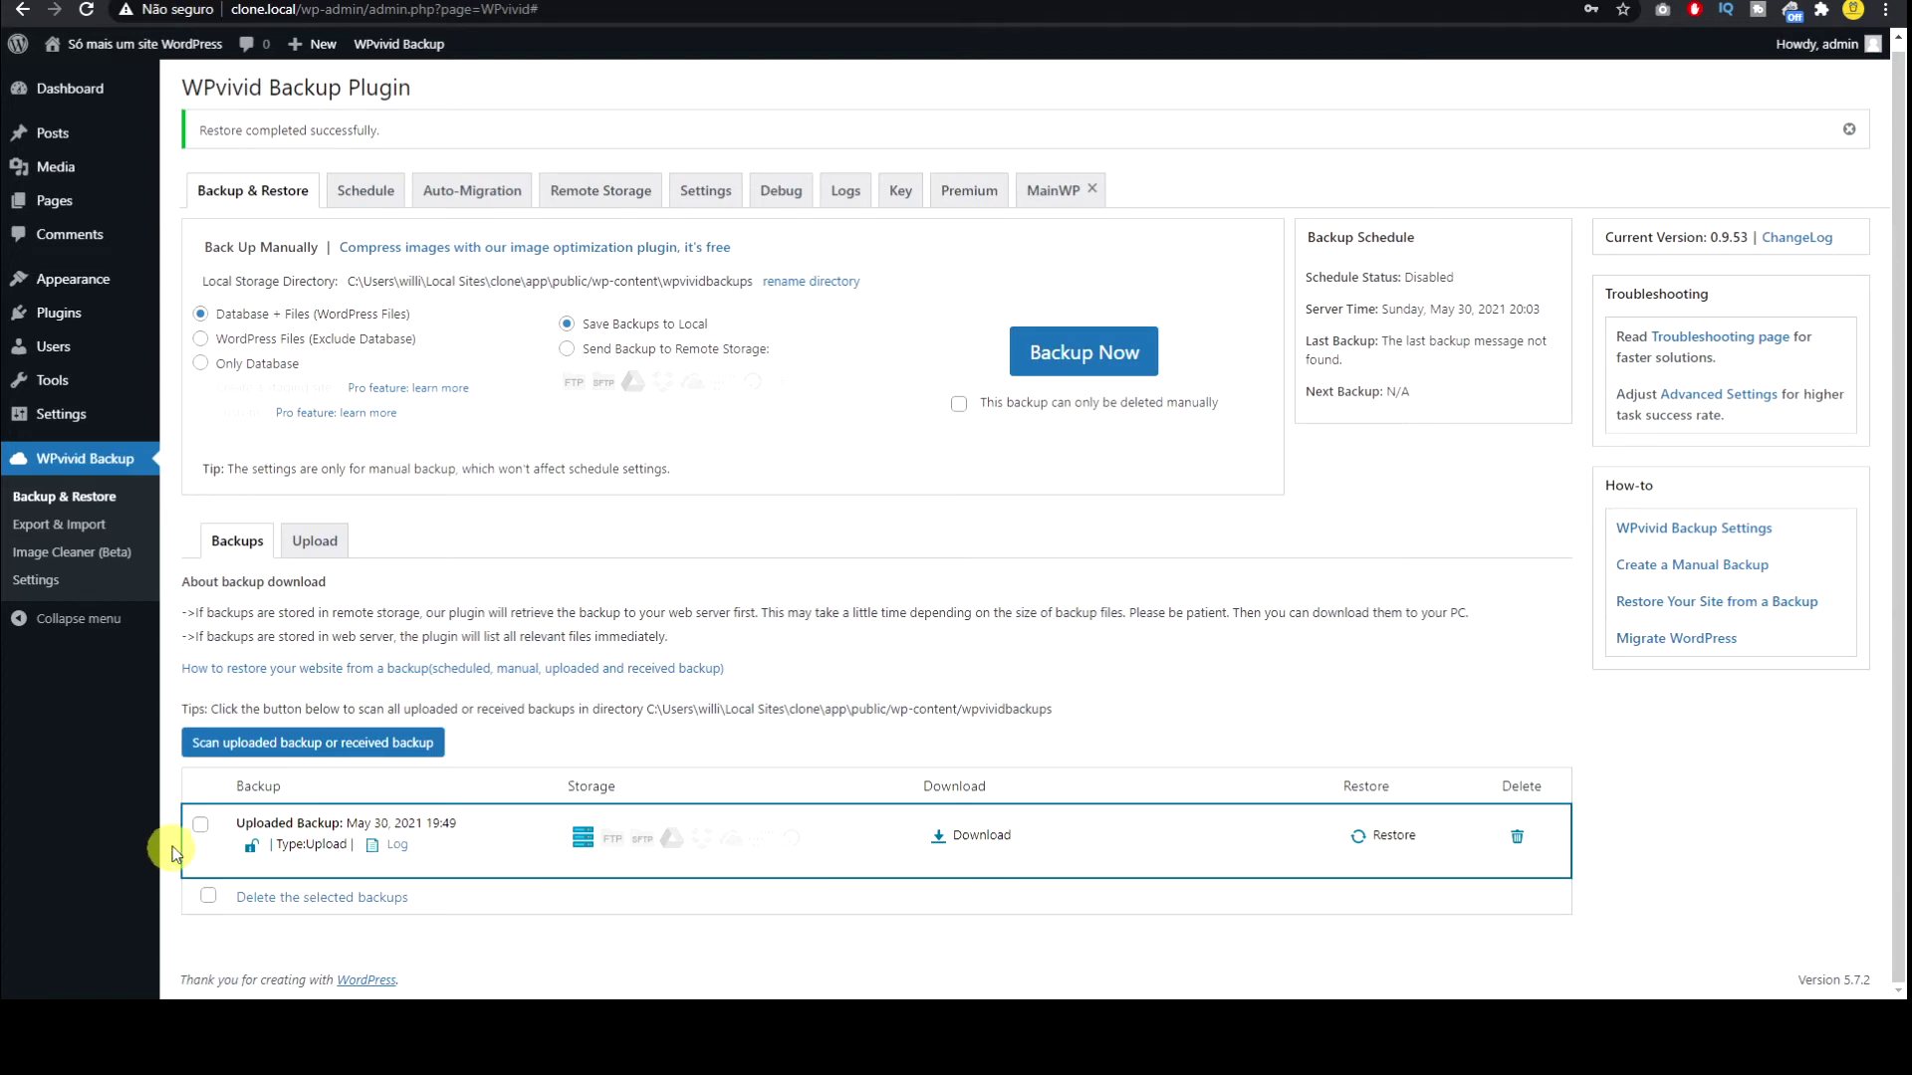
Step: Select the May 30, 2021 19:49 backup and open its Restore tab
click(200, 824)
click(200, 824)
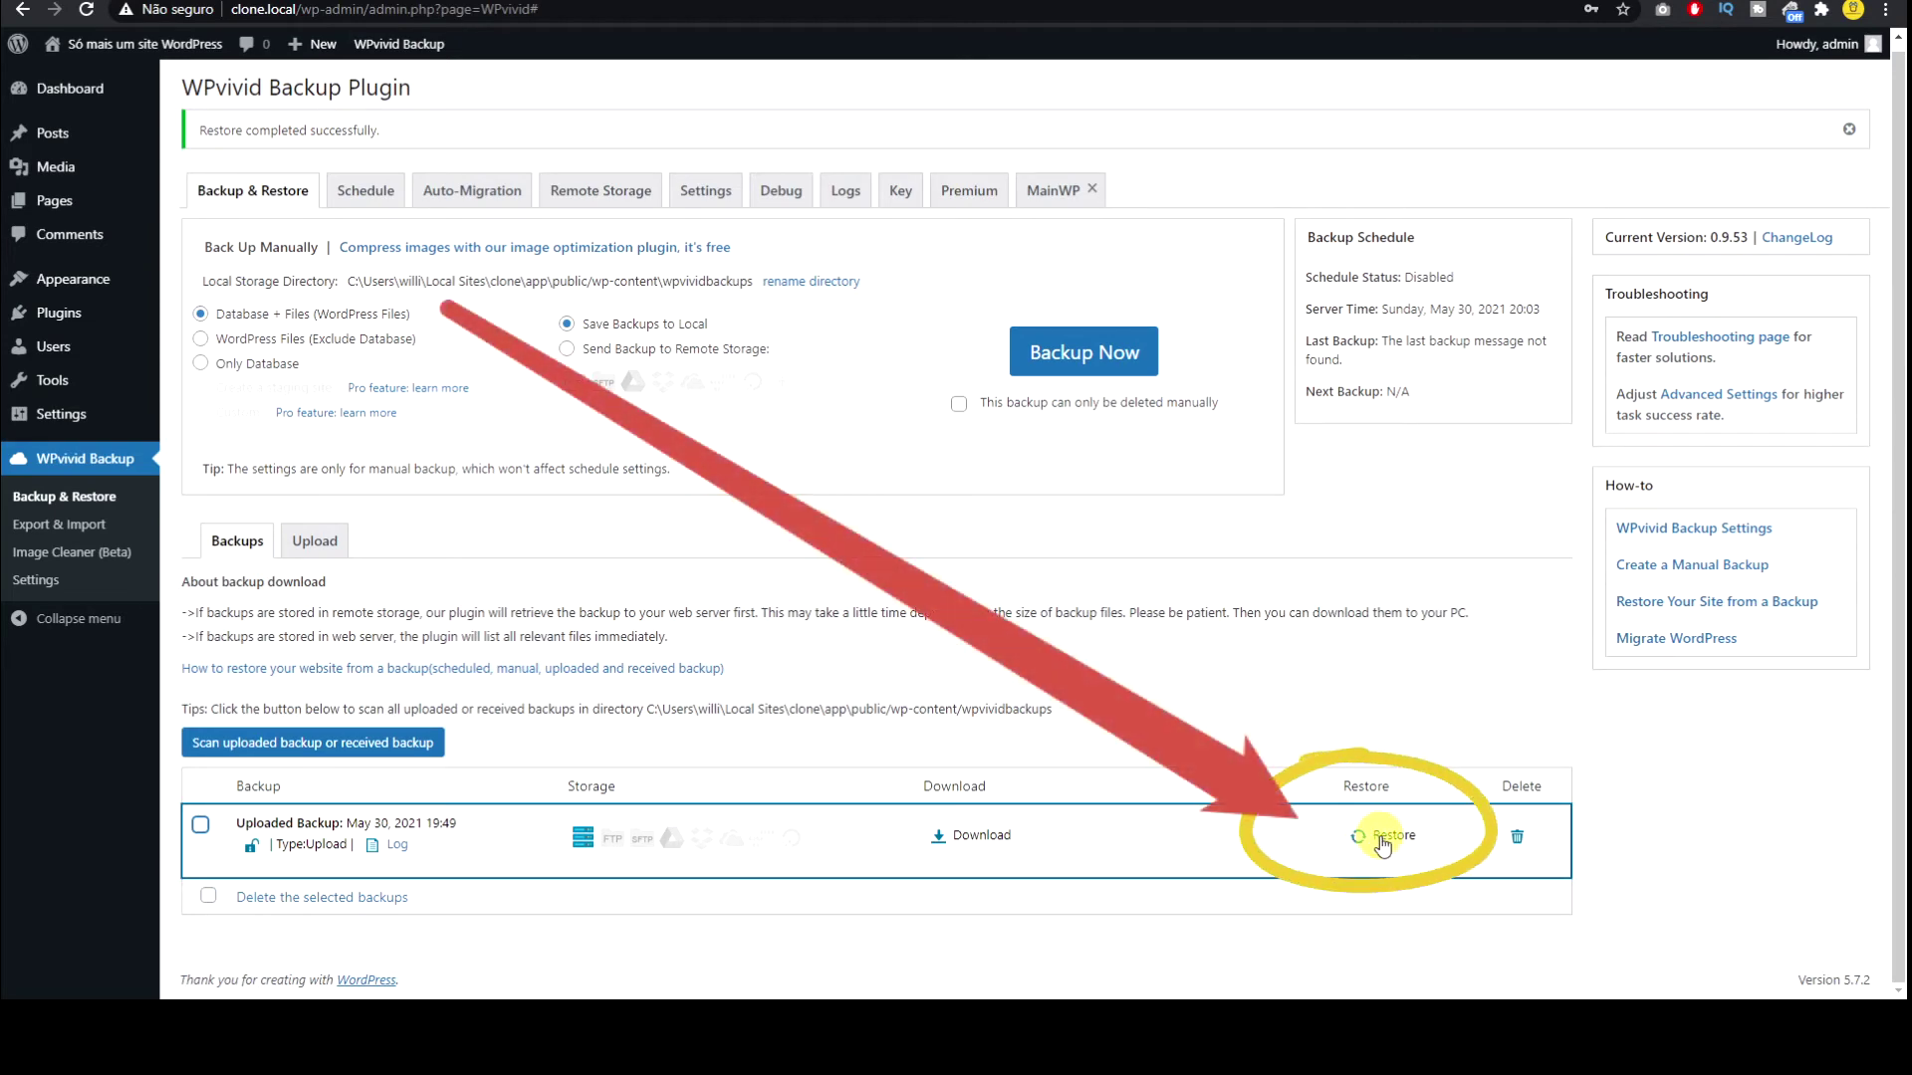
ctrl+scroll(1382, 844, up, 10)
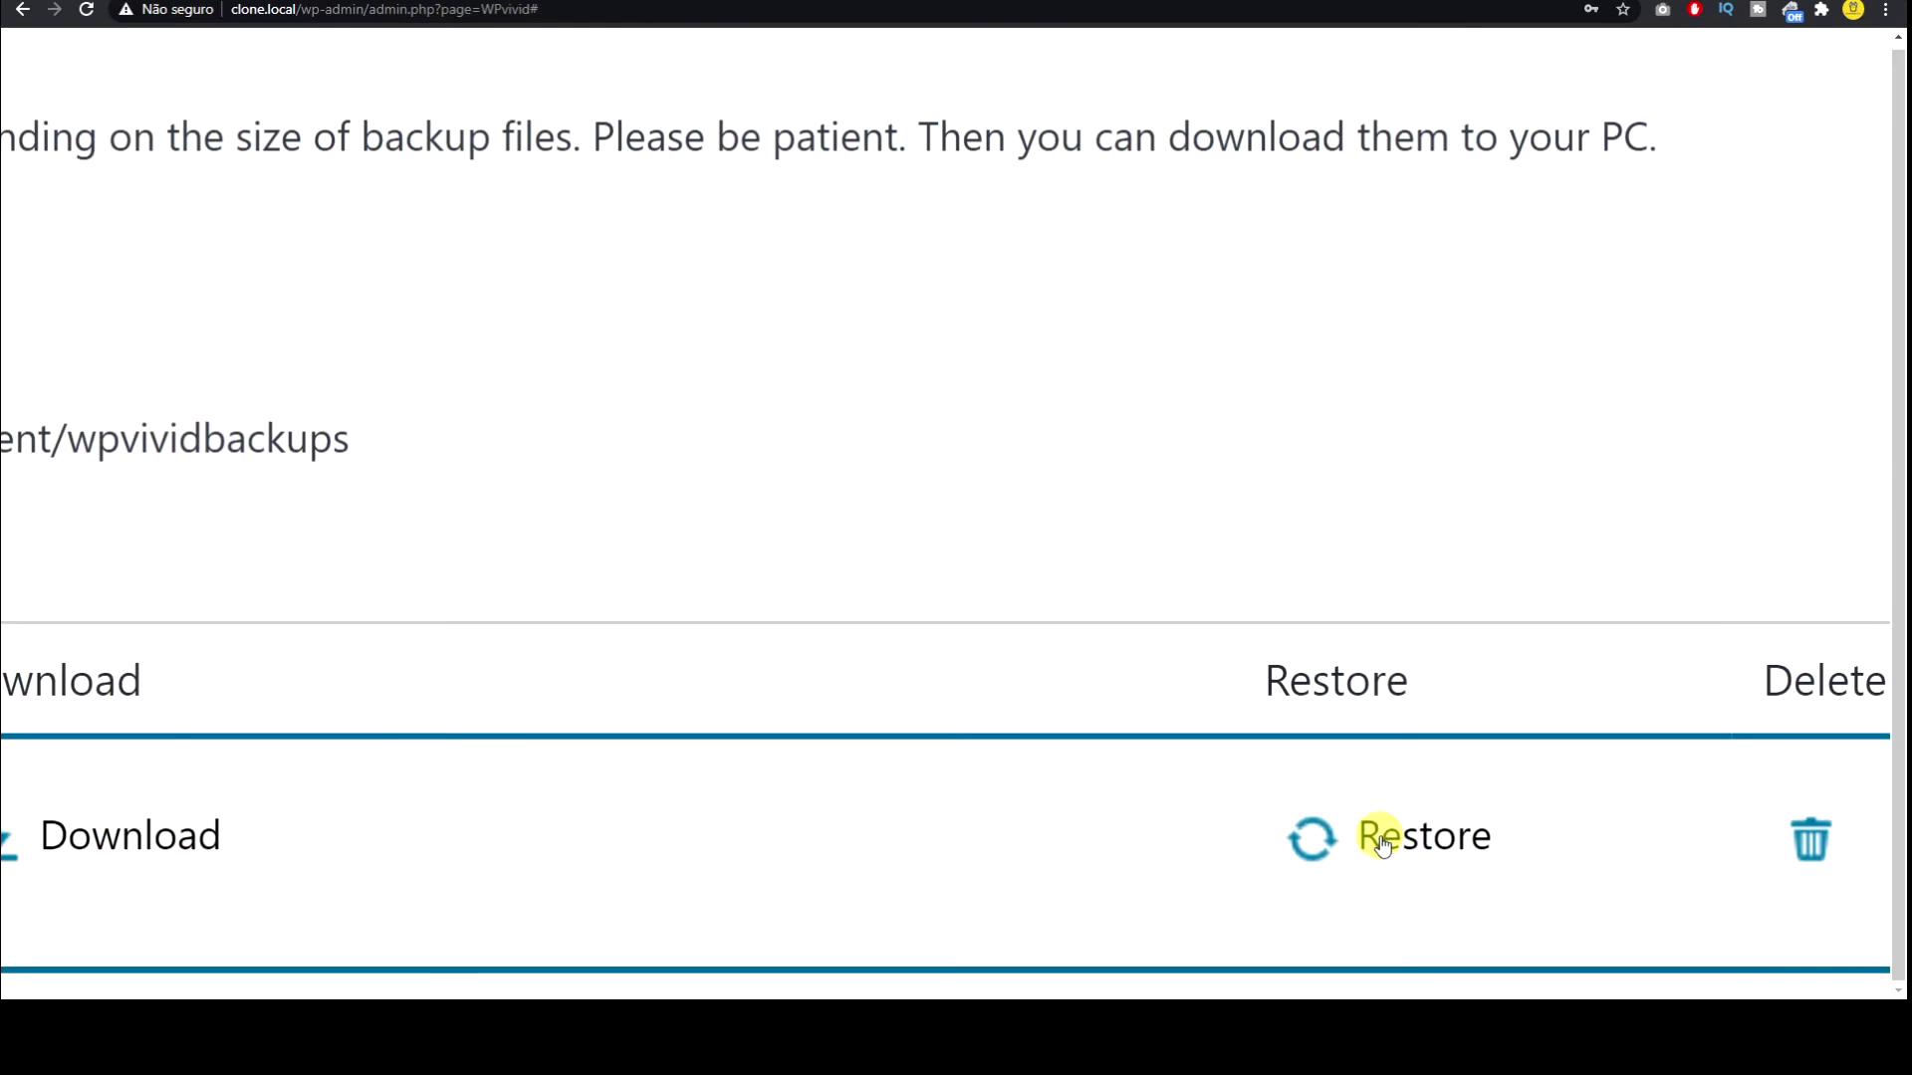
ctrl+scroll(1446, 841, down, 8)
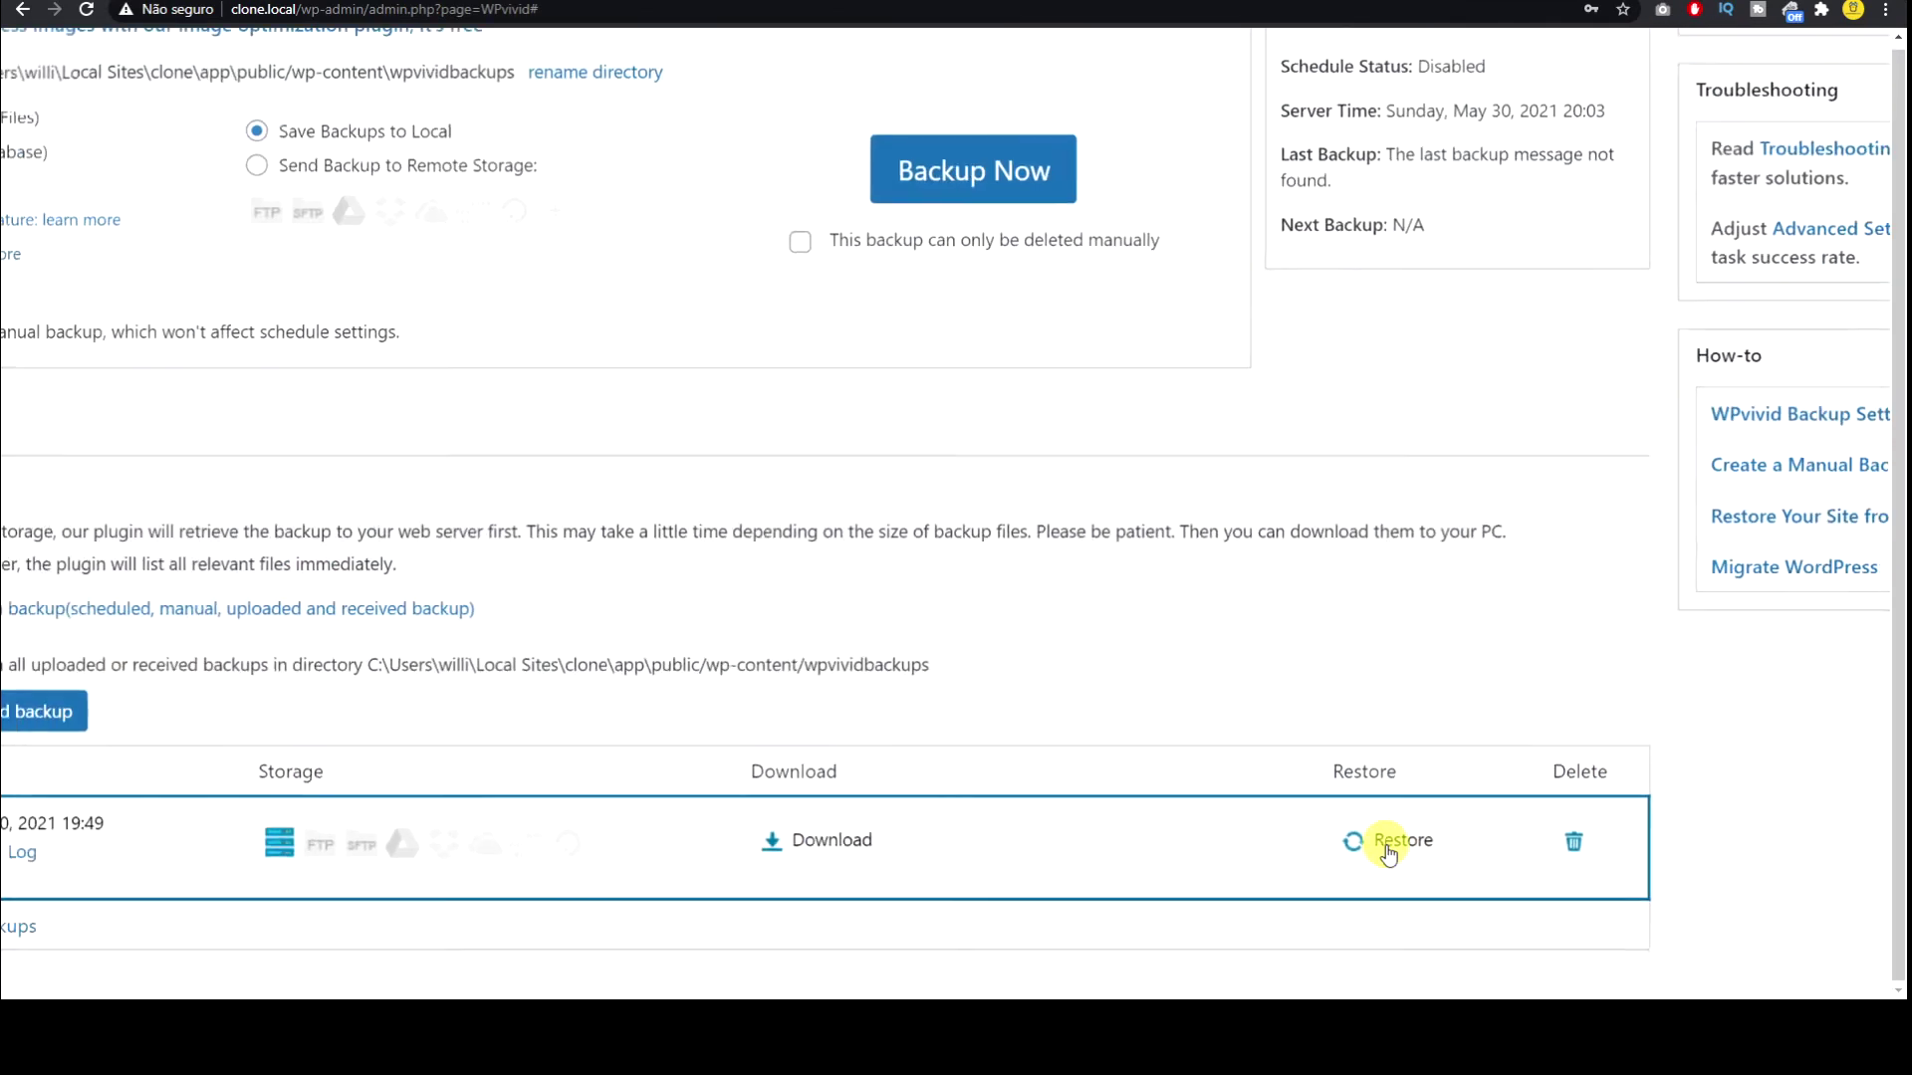
ctrl+scroll(1379, 849, down, 1)
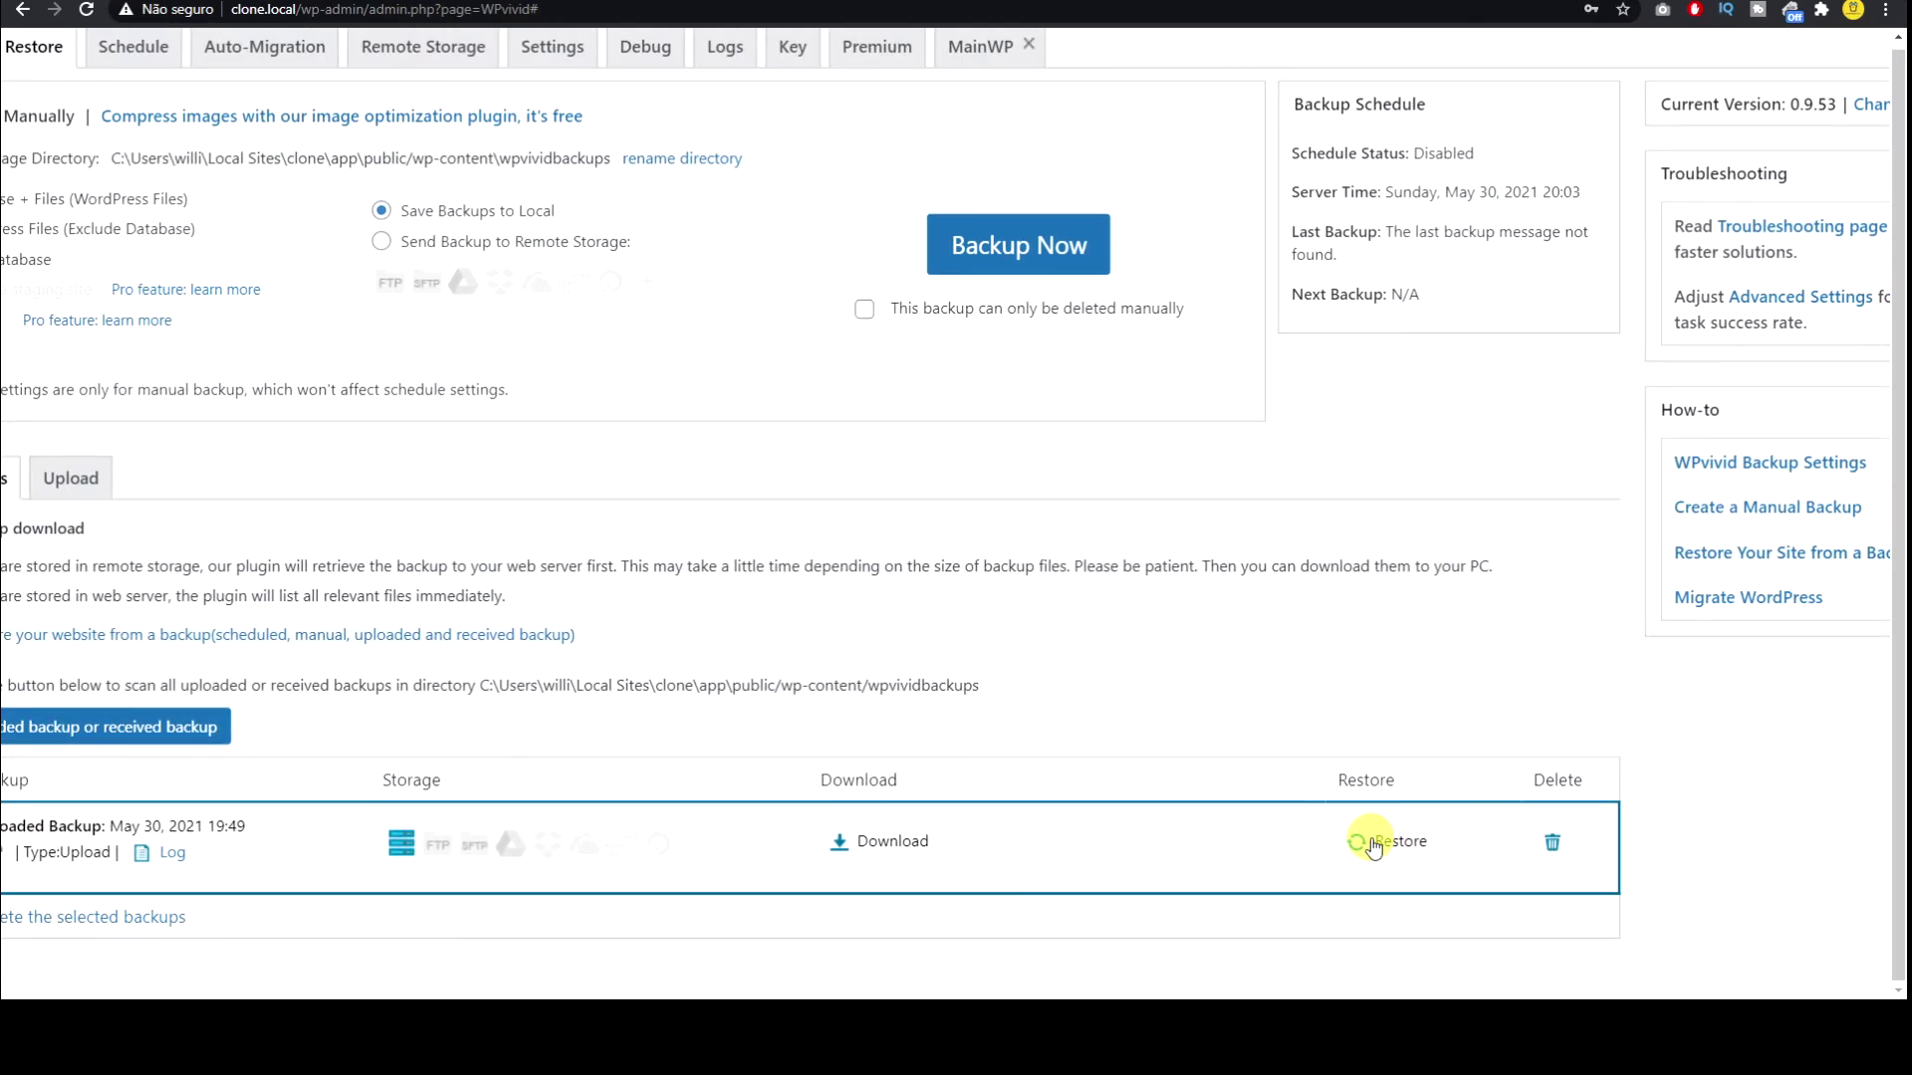
ctrl+scroll(1372, 844, down, 2)
click(1372, 844)
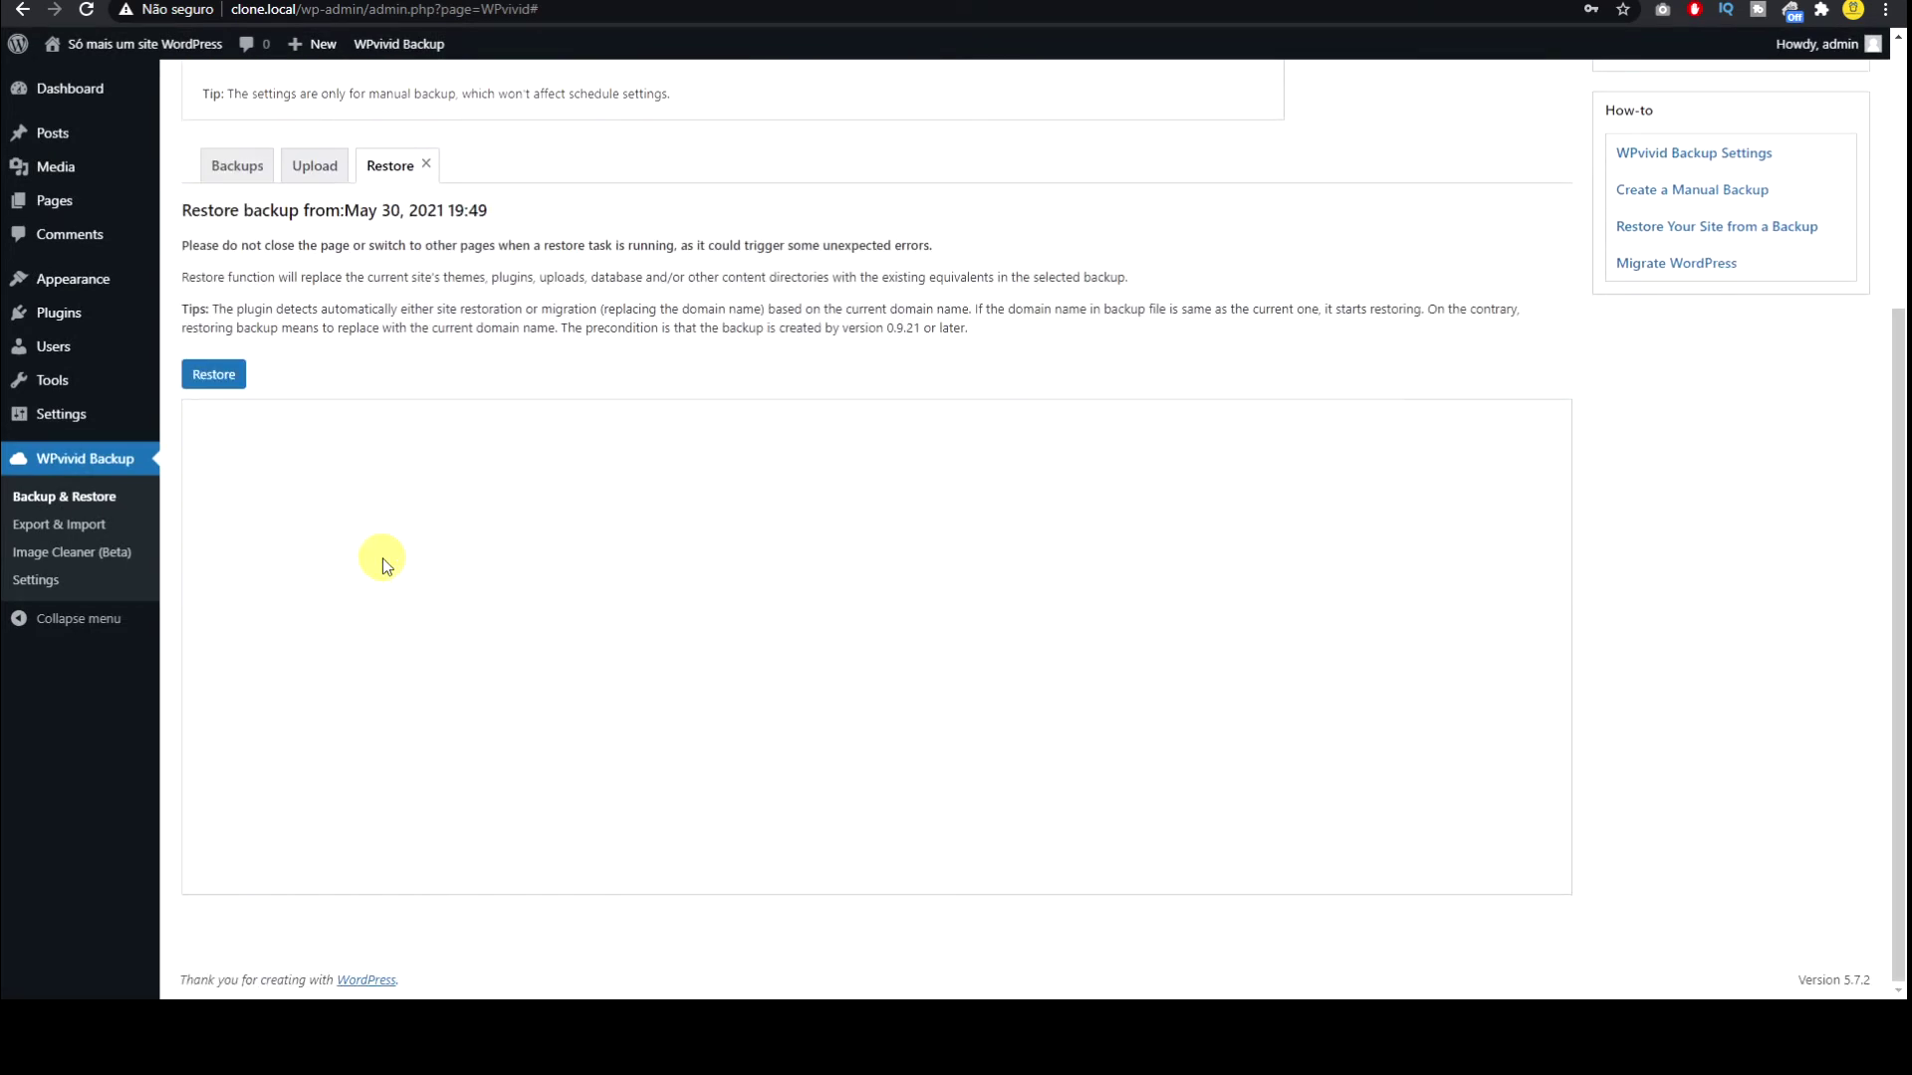
key(alt+Left)
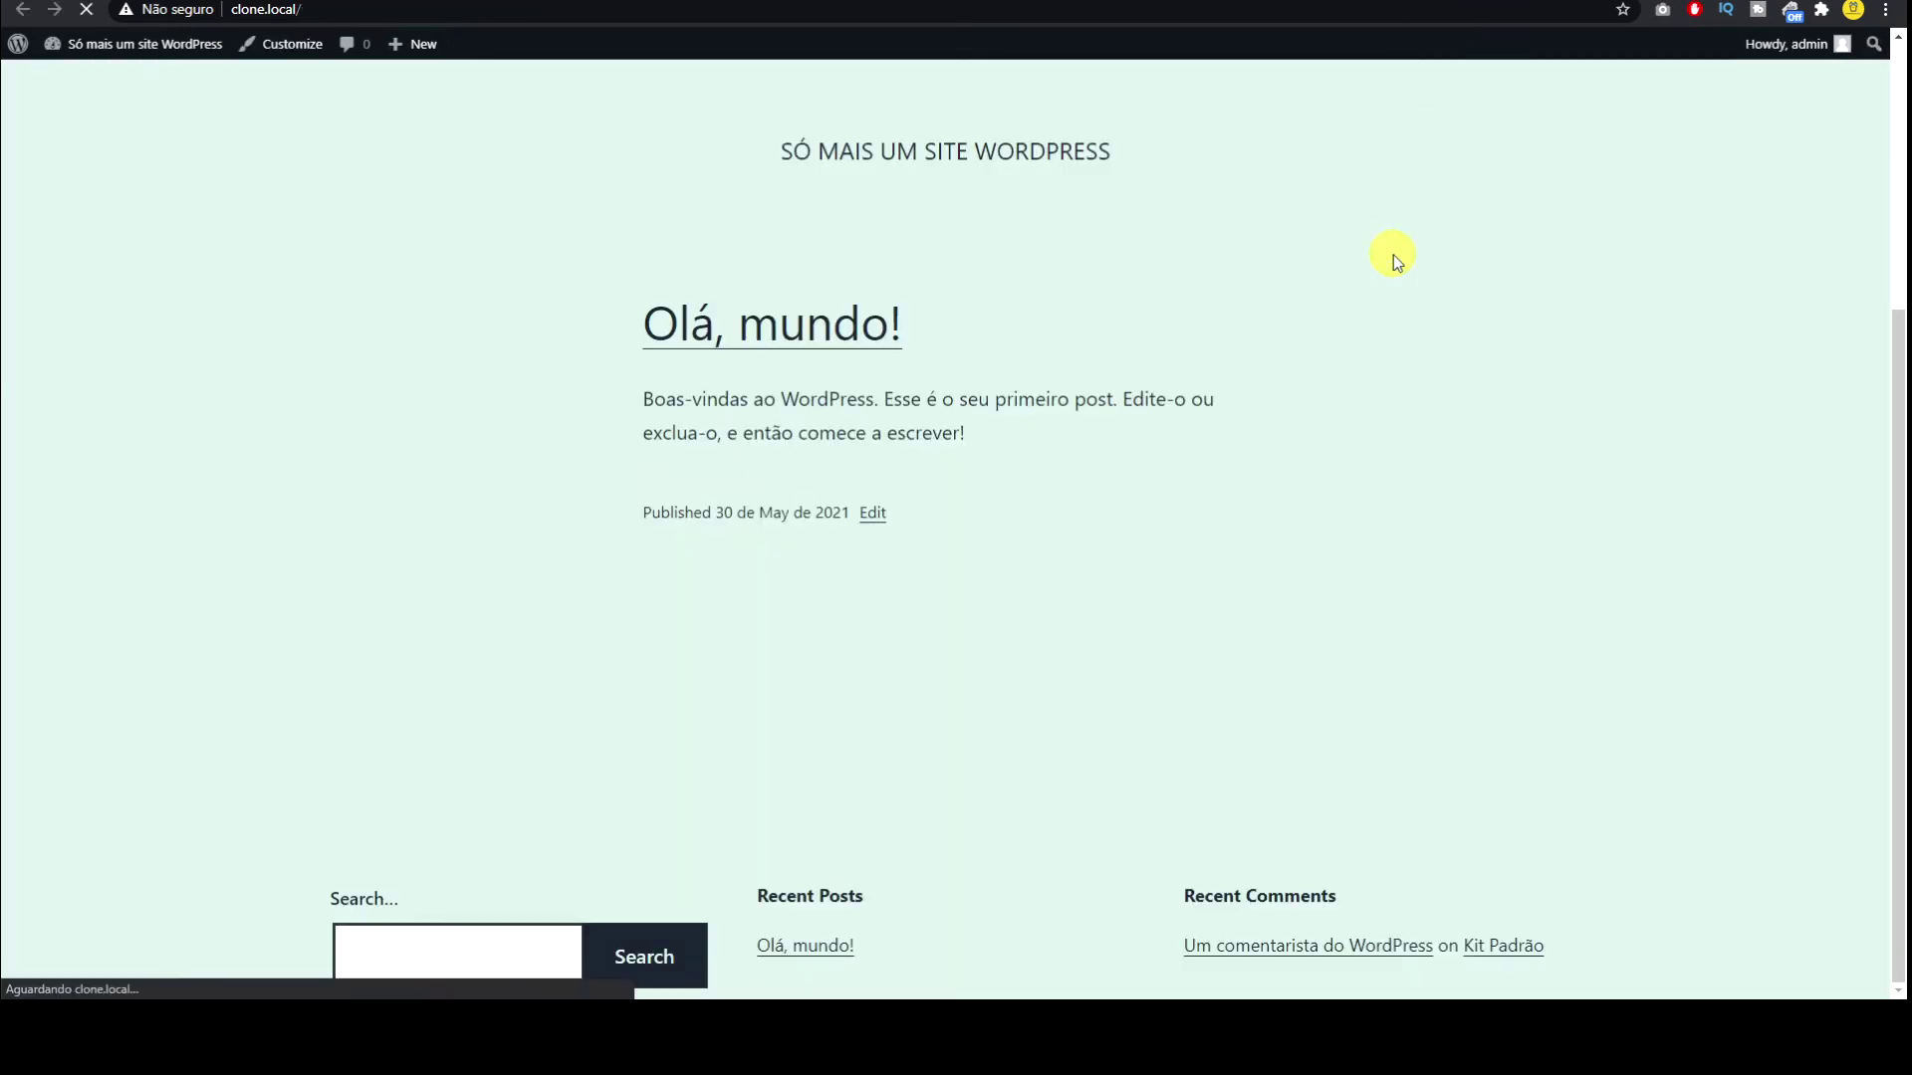
click(1324, 2)
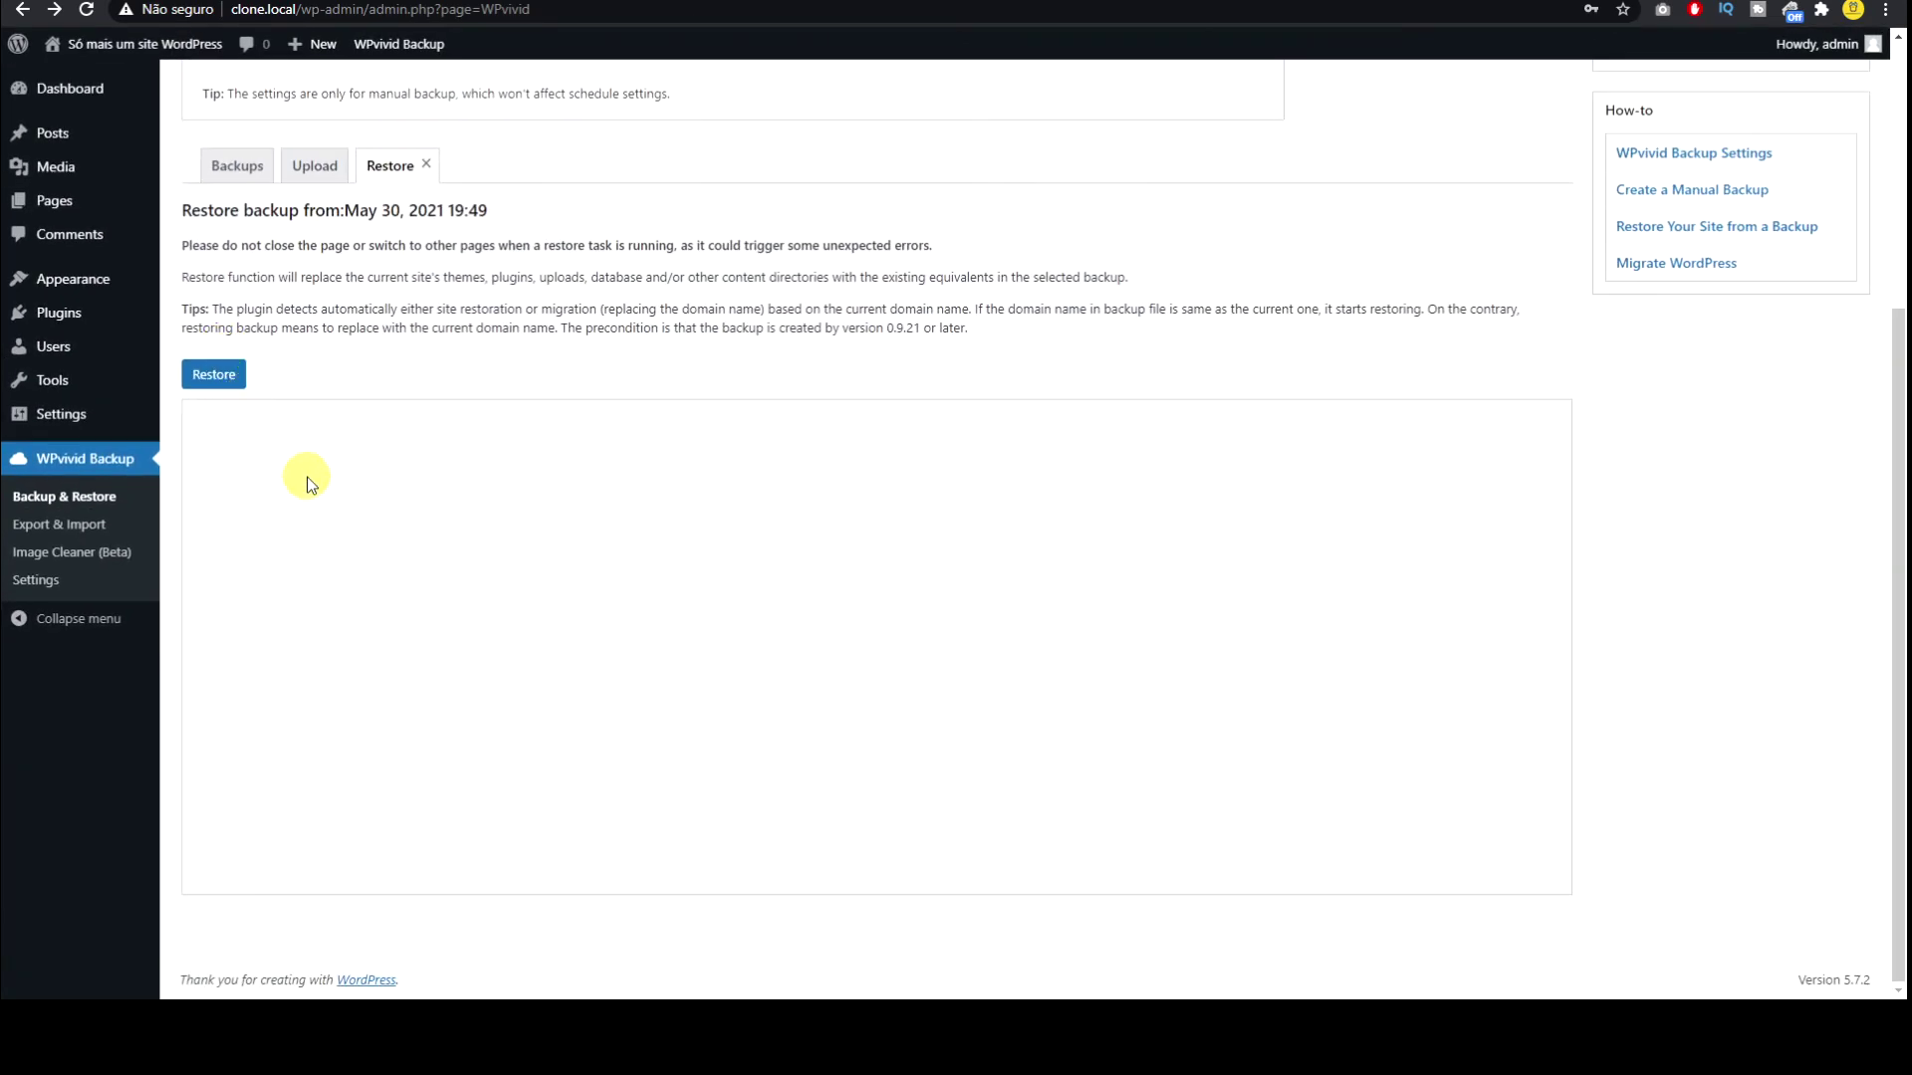
Step: Restore the backup onto clone.local, confirming the overwrite and the success alert
click(215, 376)
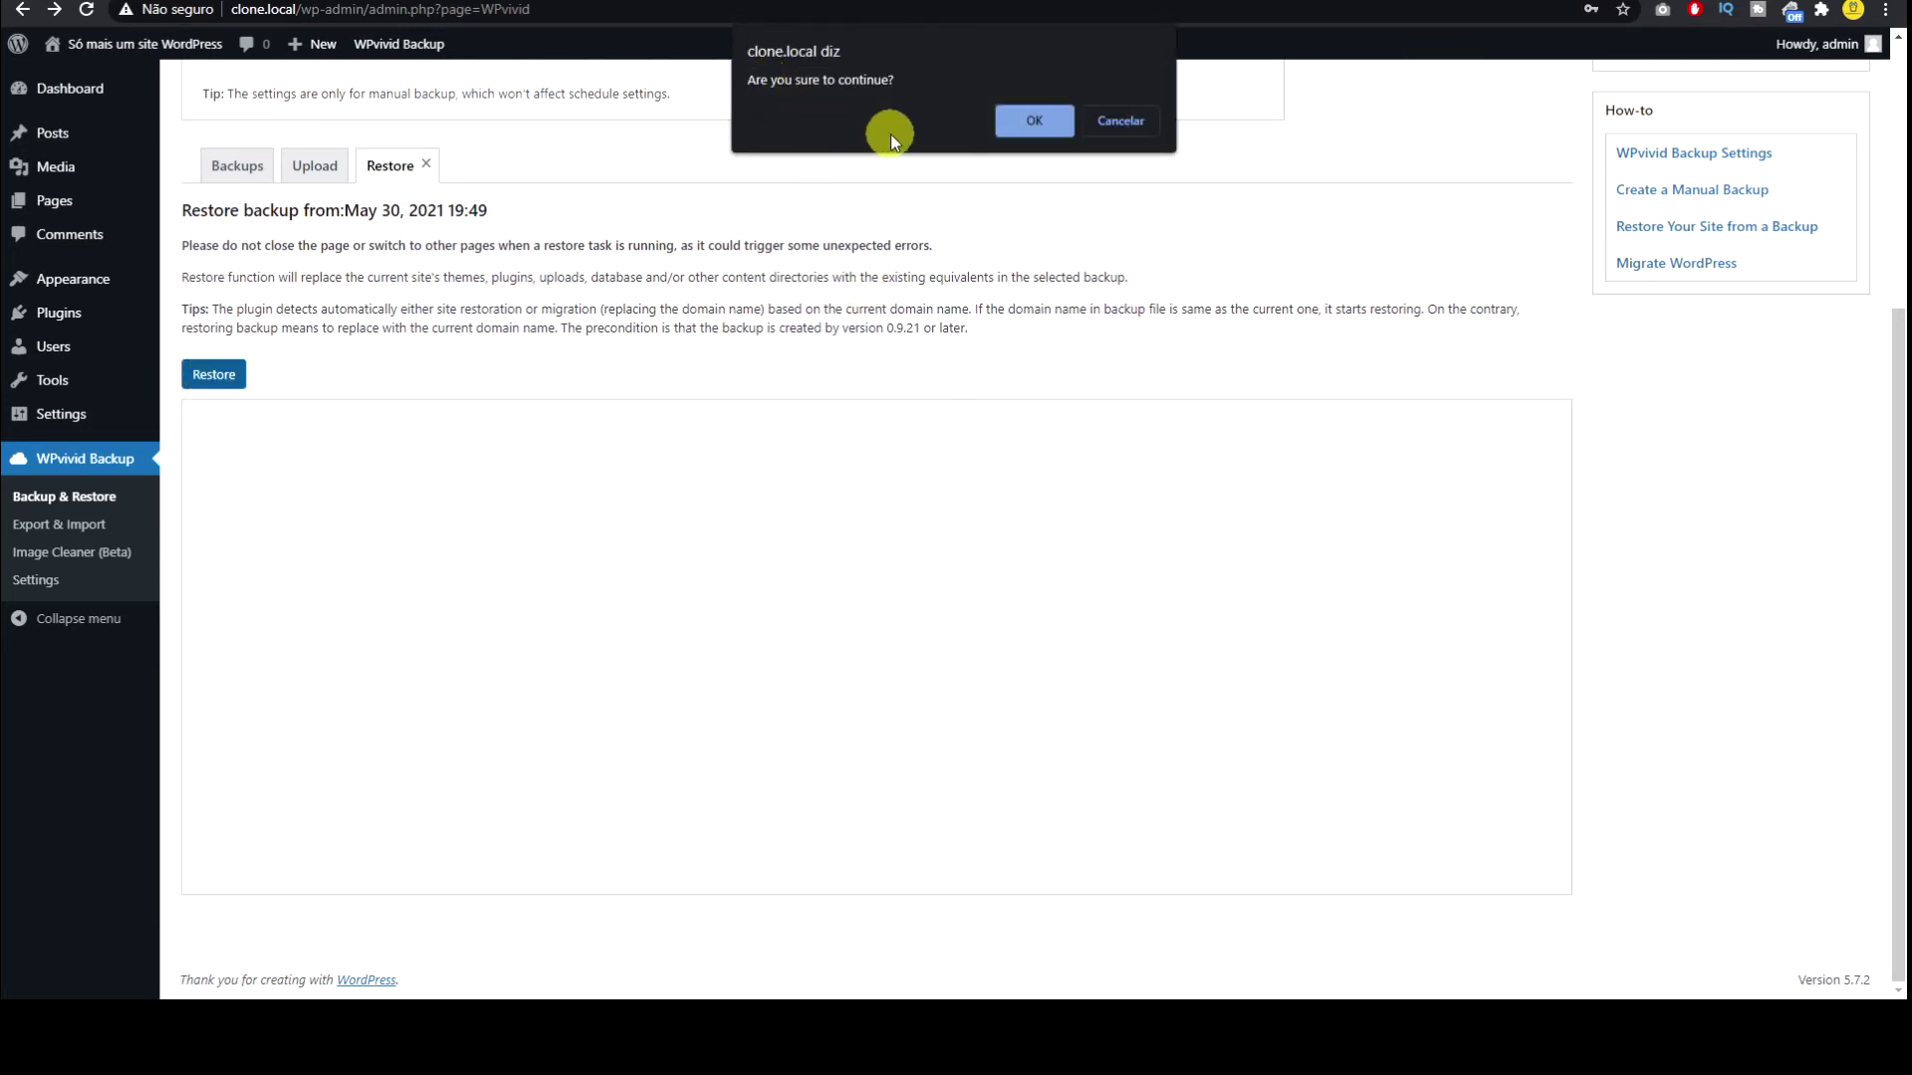
click(1025, 123)
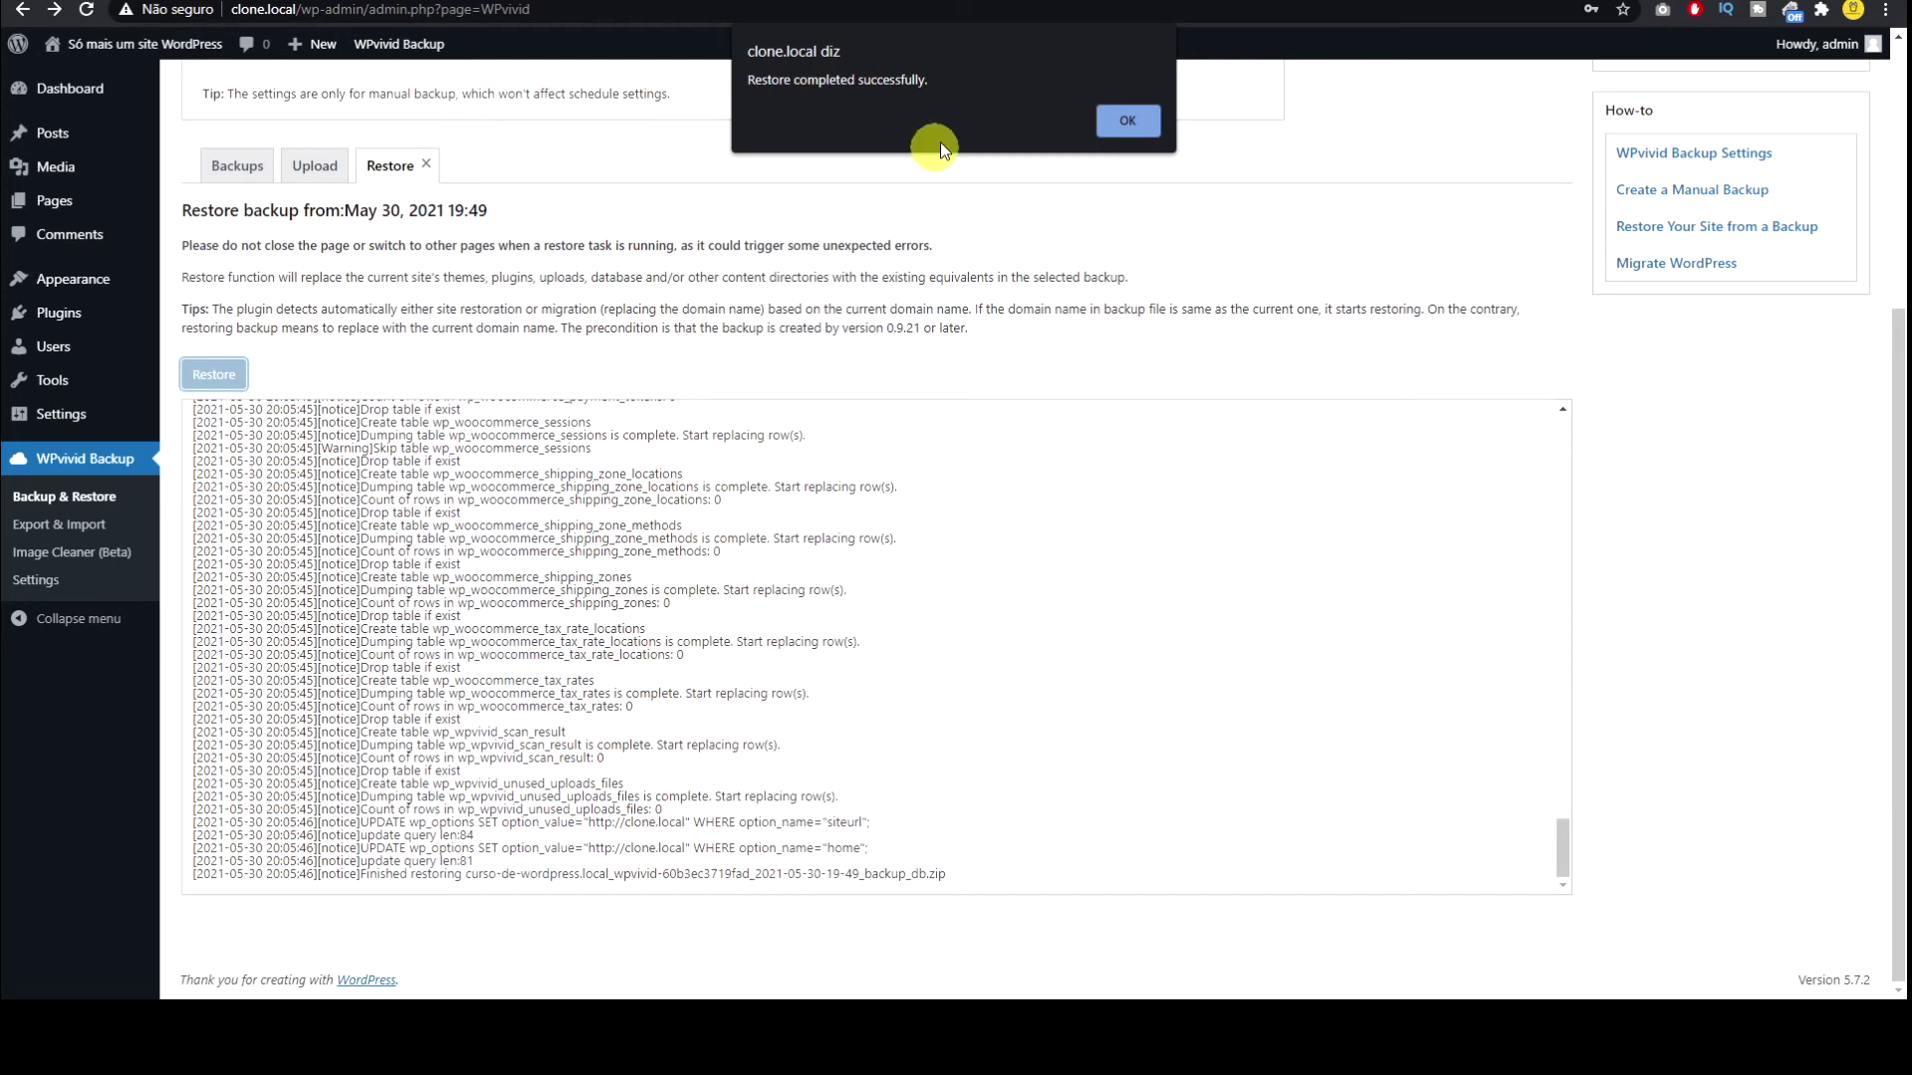
click(1123, 120)
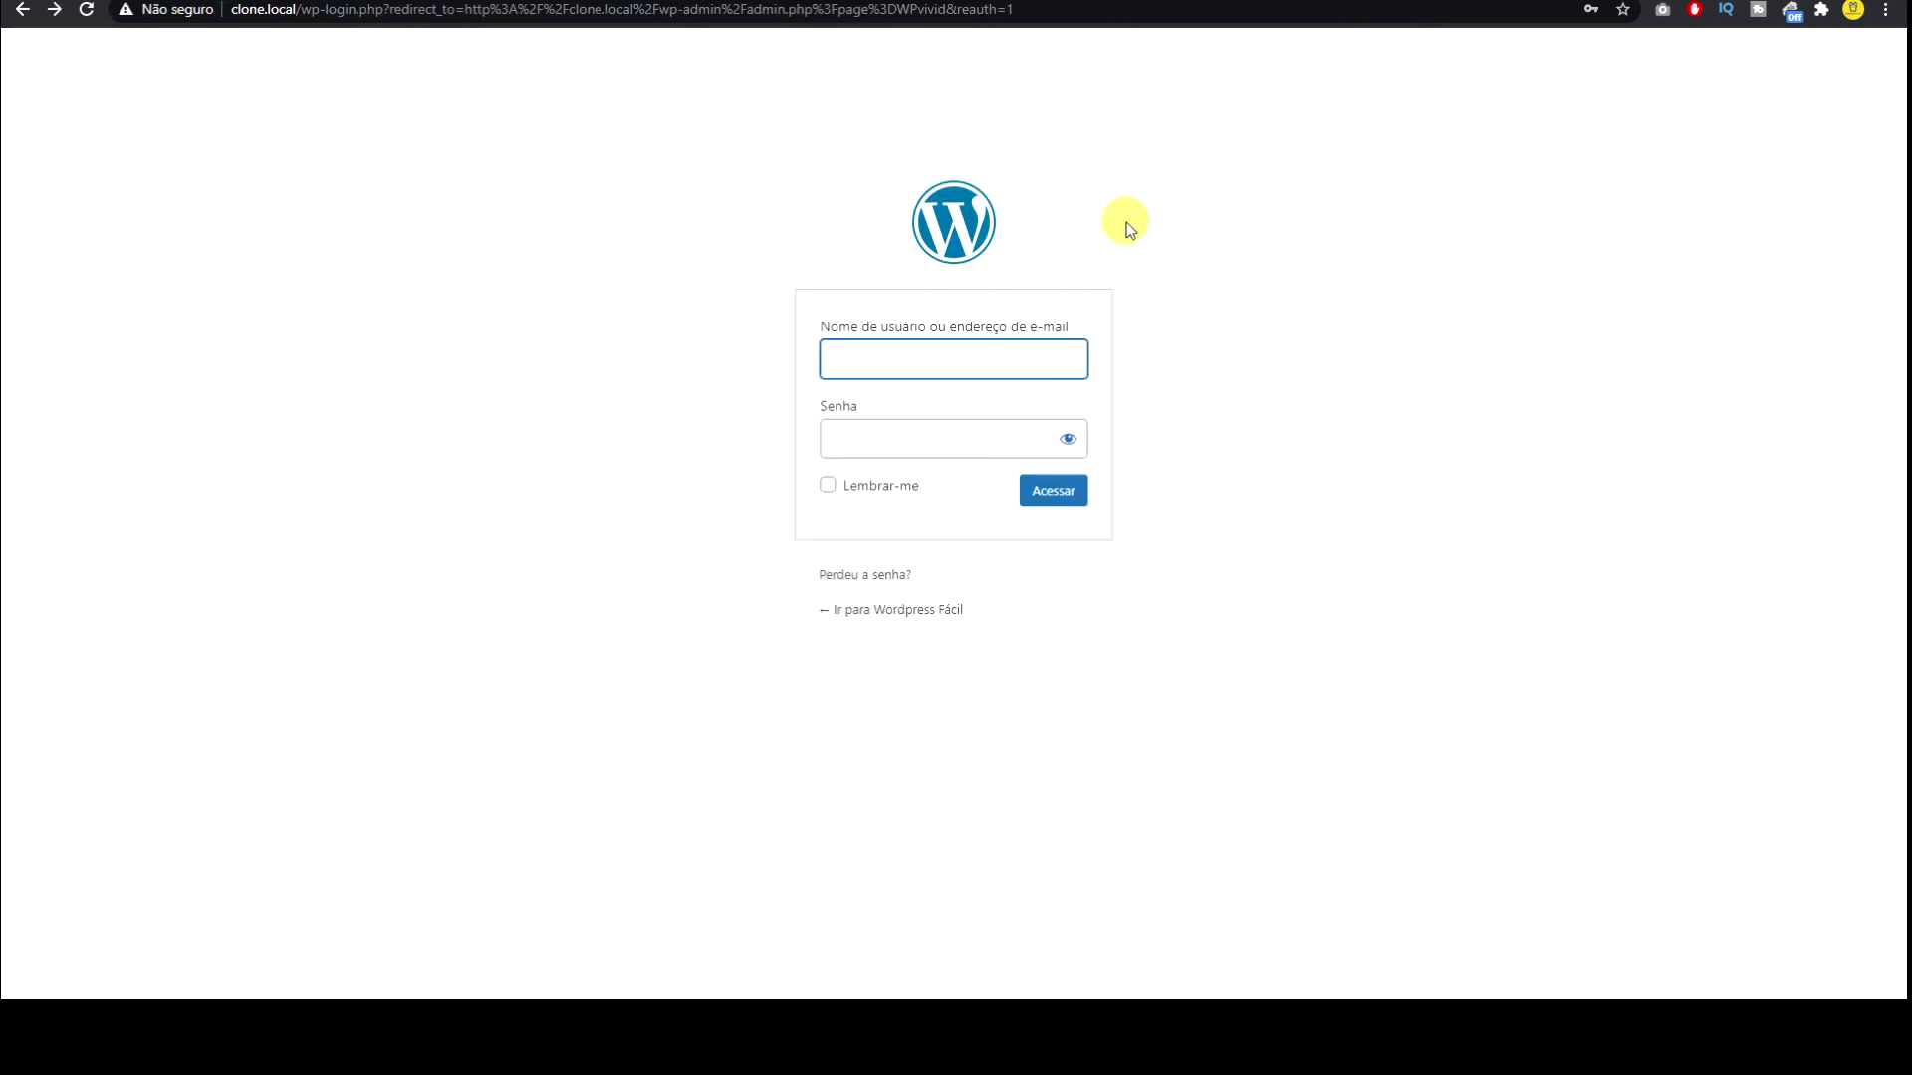
Step: Sign back in to the restored clone with the saved admin login
text(admin)
key(Down)
key(Return)
key(Return)
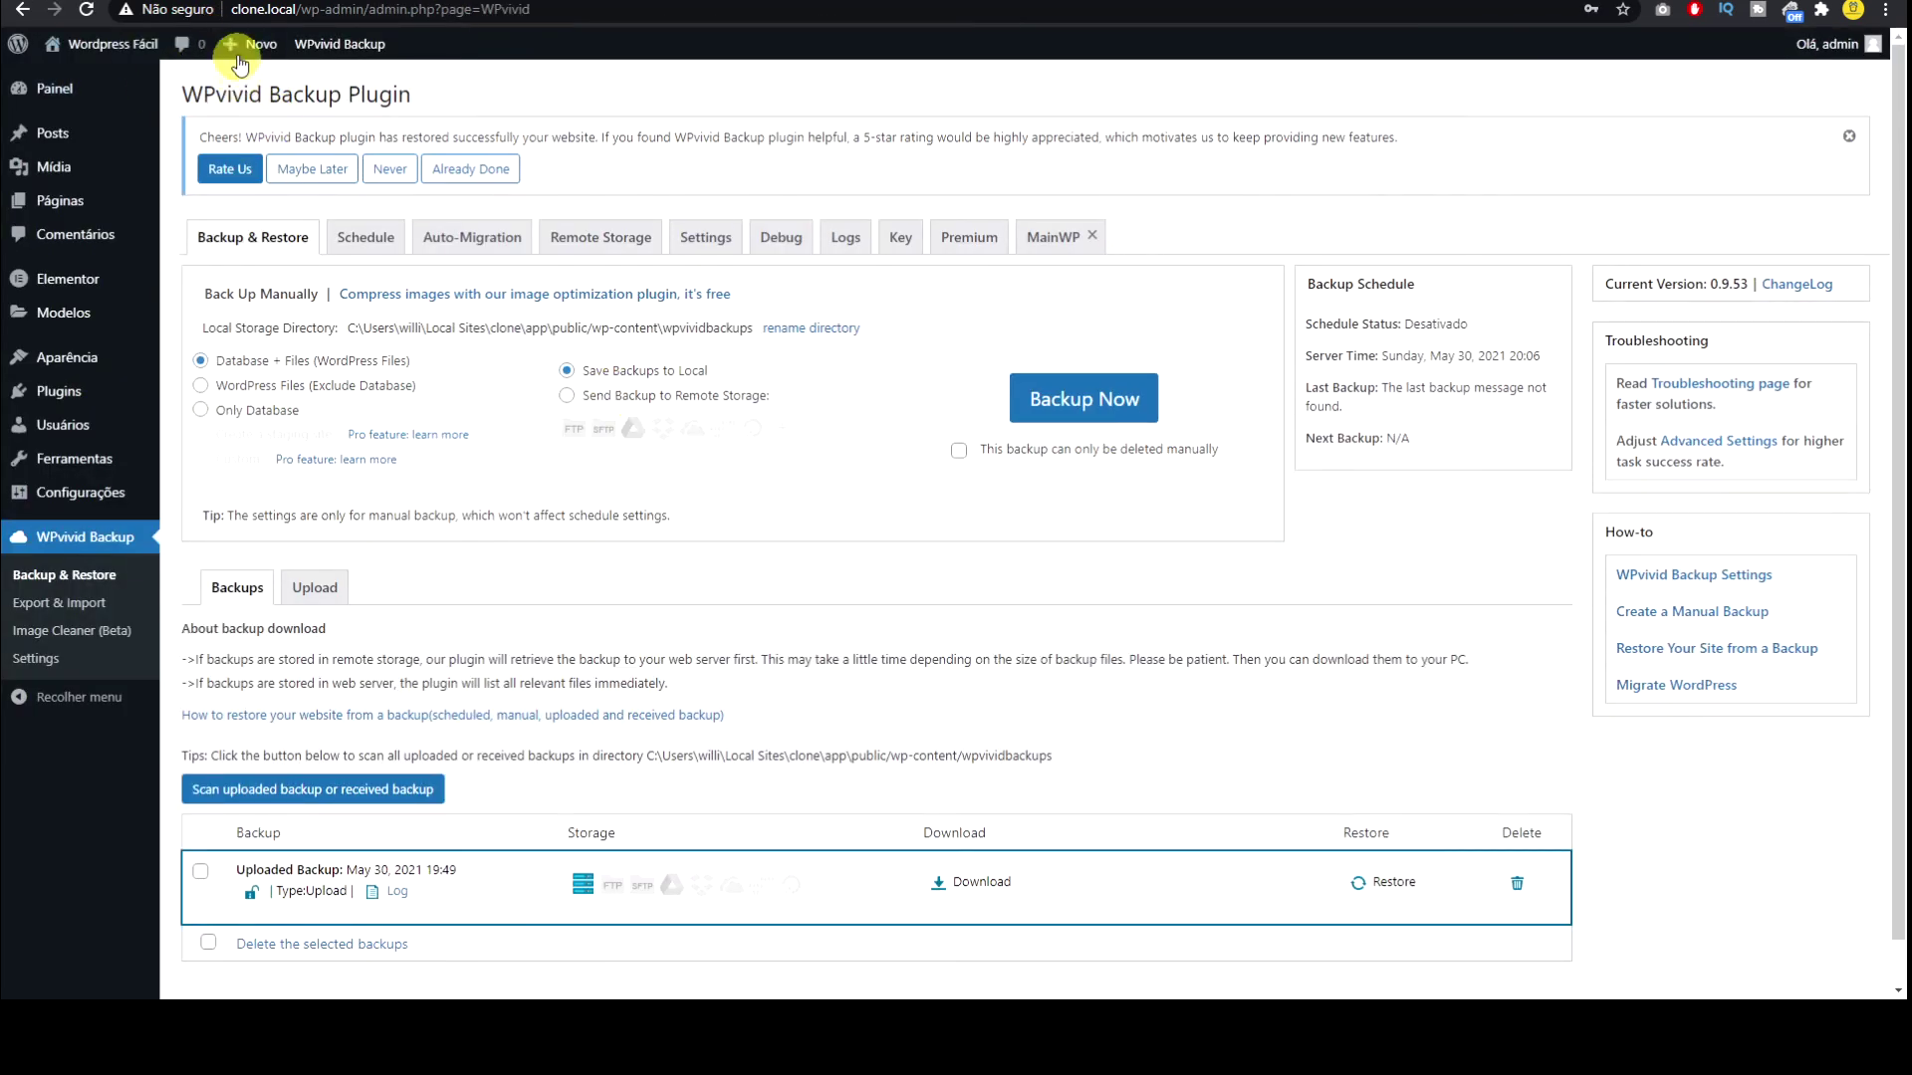
Step: View the restored Gourmet Burger homepage and scroll through it
click(1609, 2)
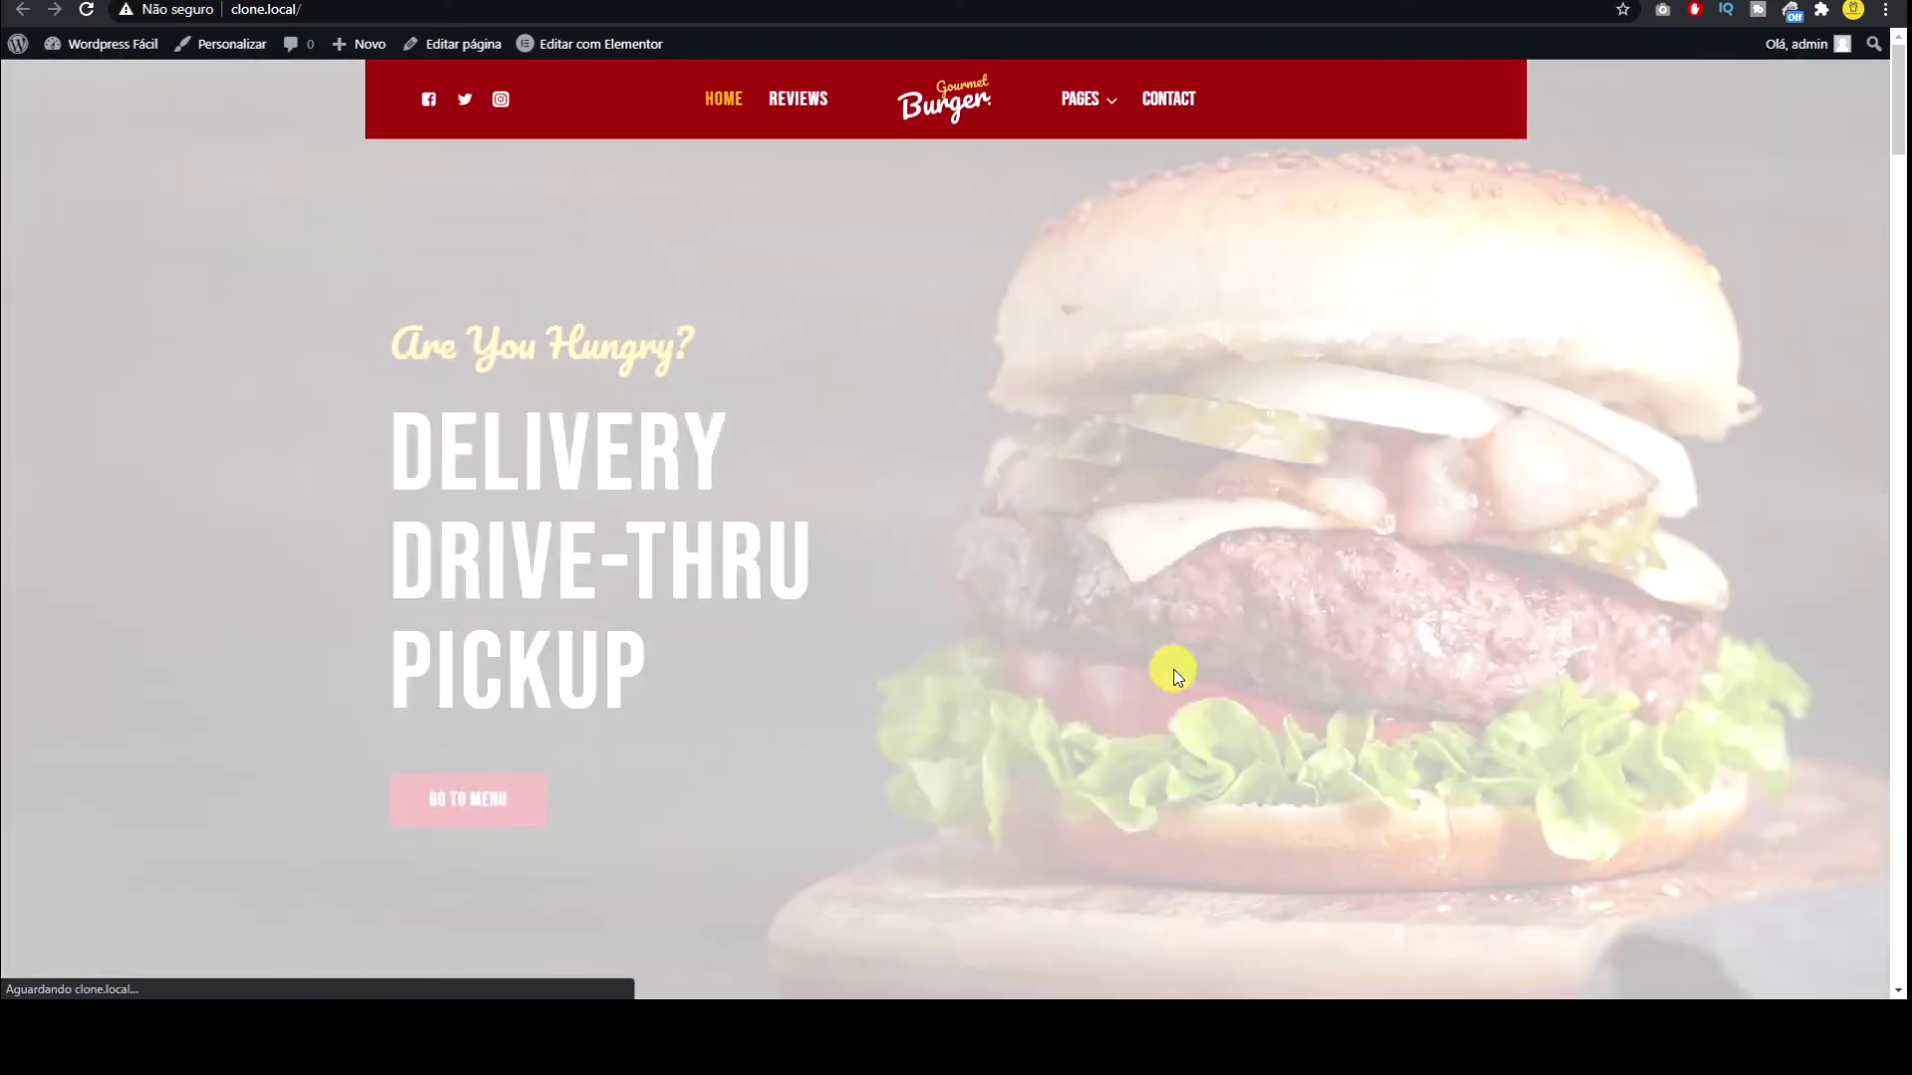
scroll(976, 428, down, 10)
scroll(976, 429, down, 20)
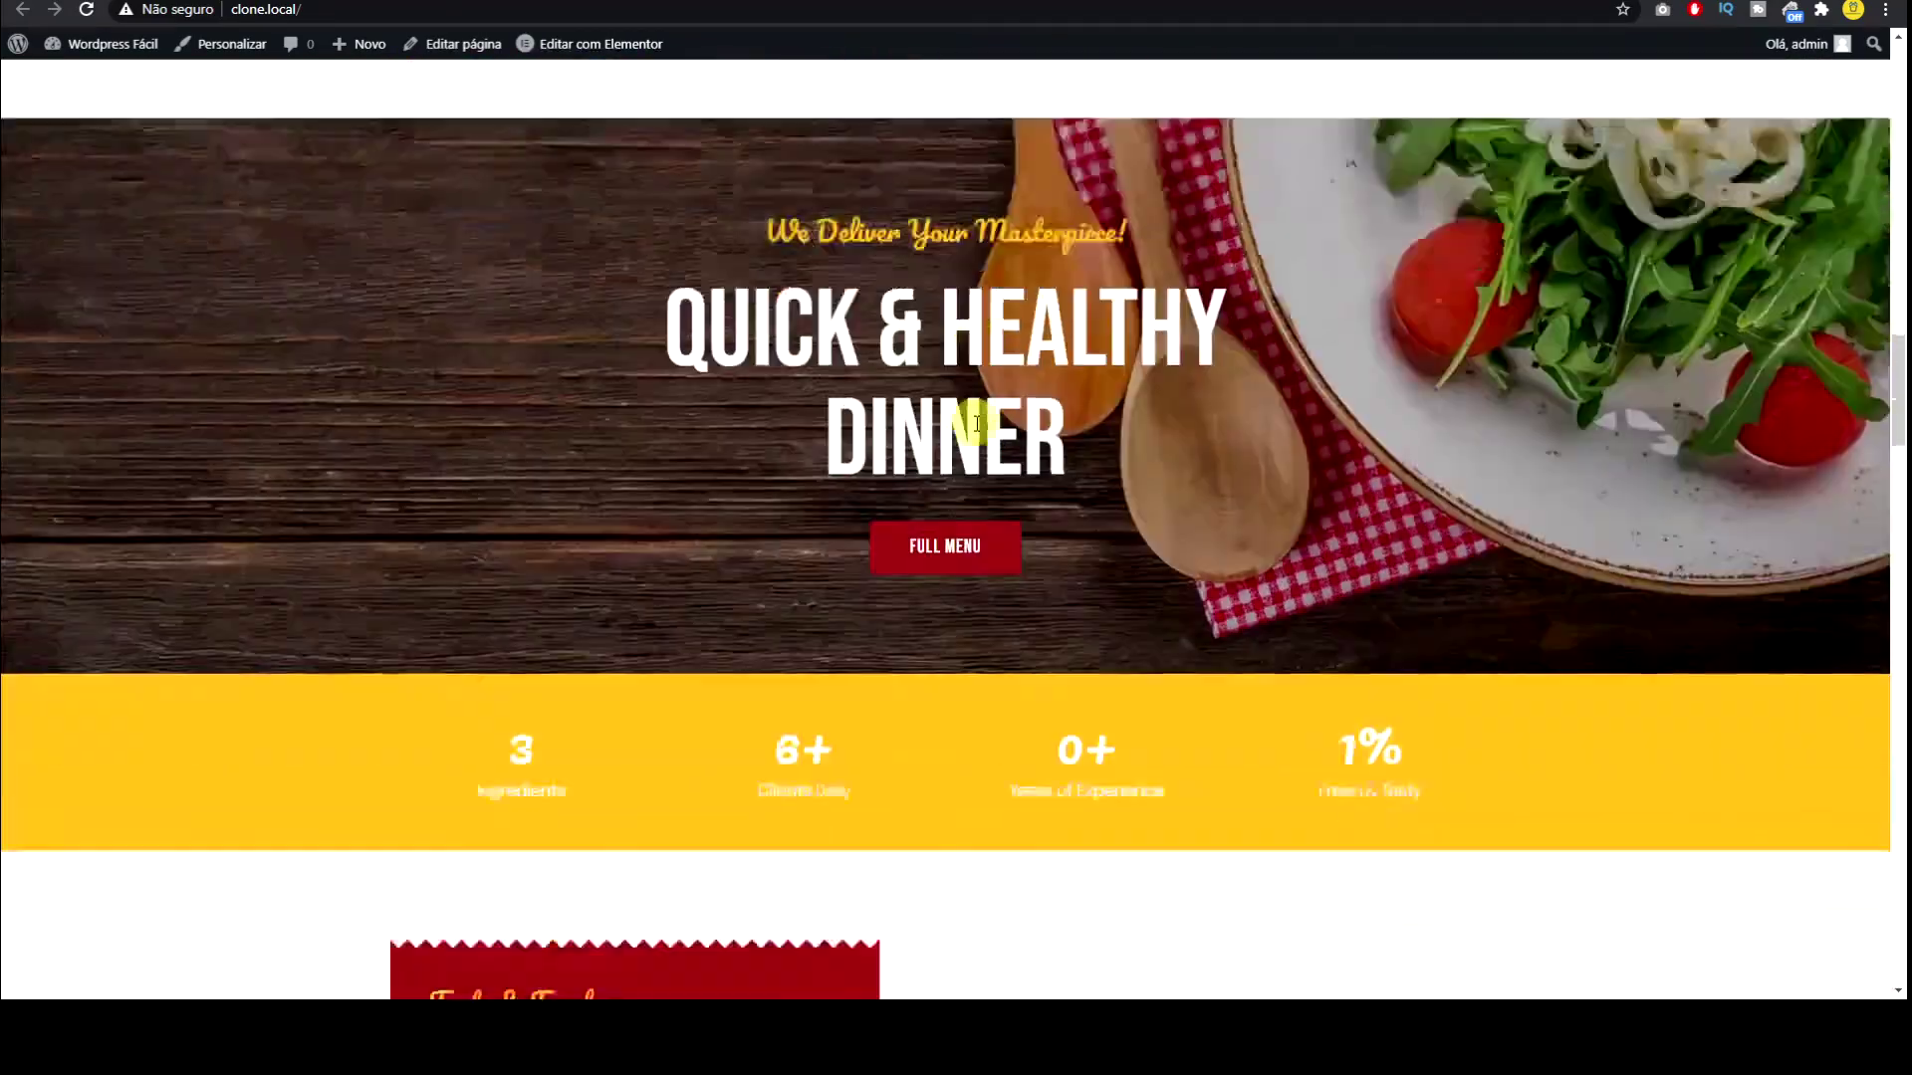
scroll(981, 426, down, 15)
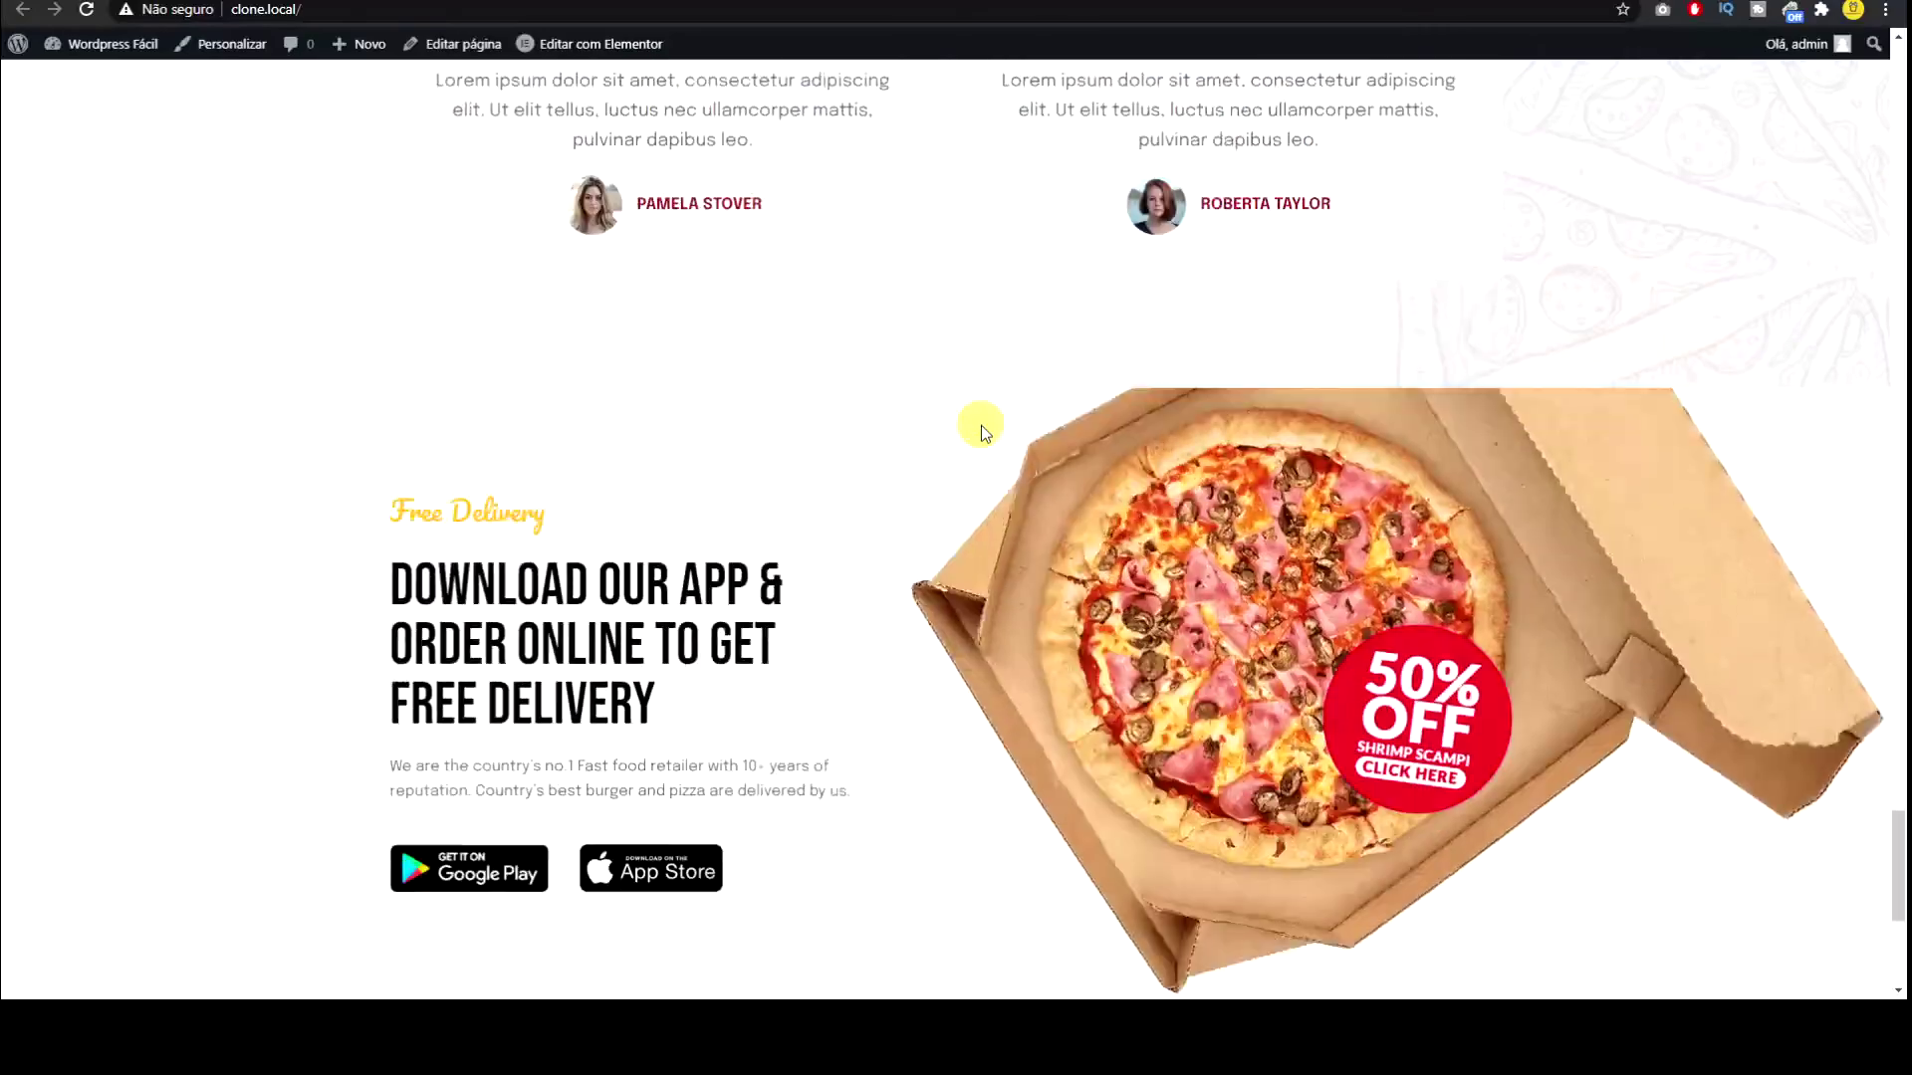
scroll(600, 349, up, 8)
right_click(599, 350)
click(86, 390)
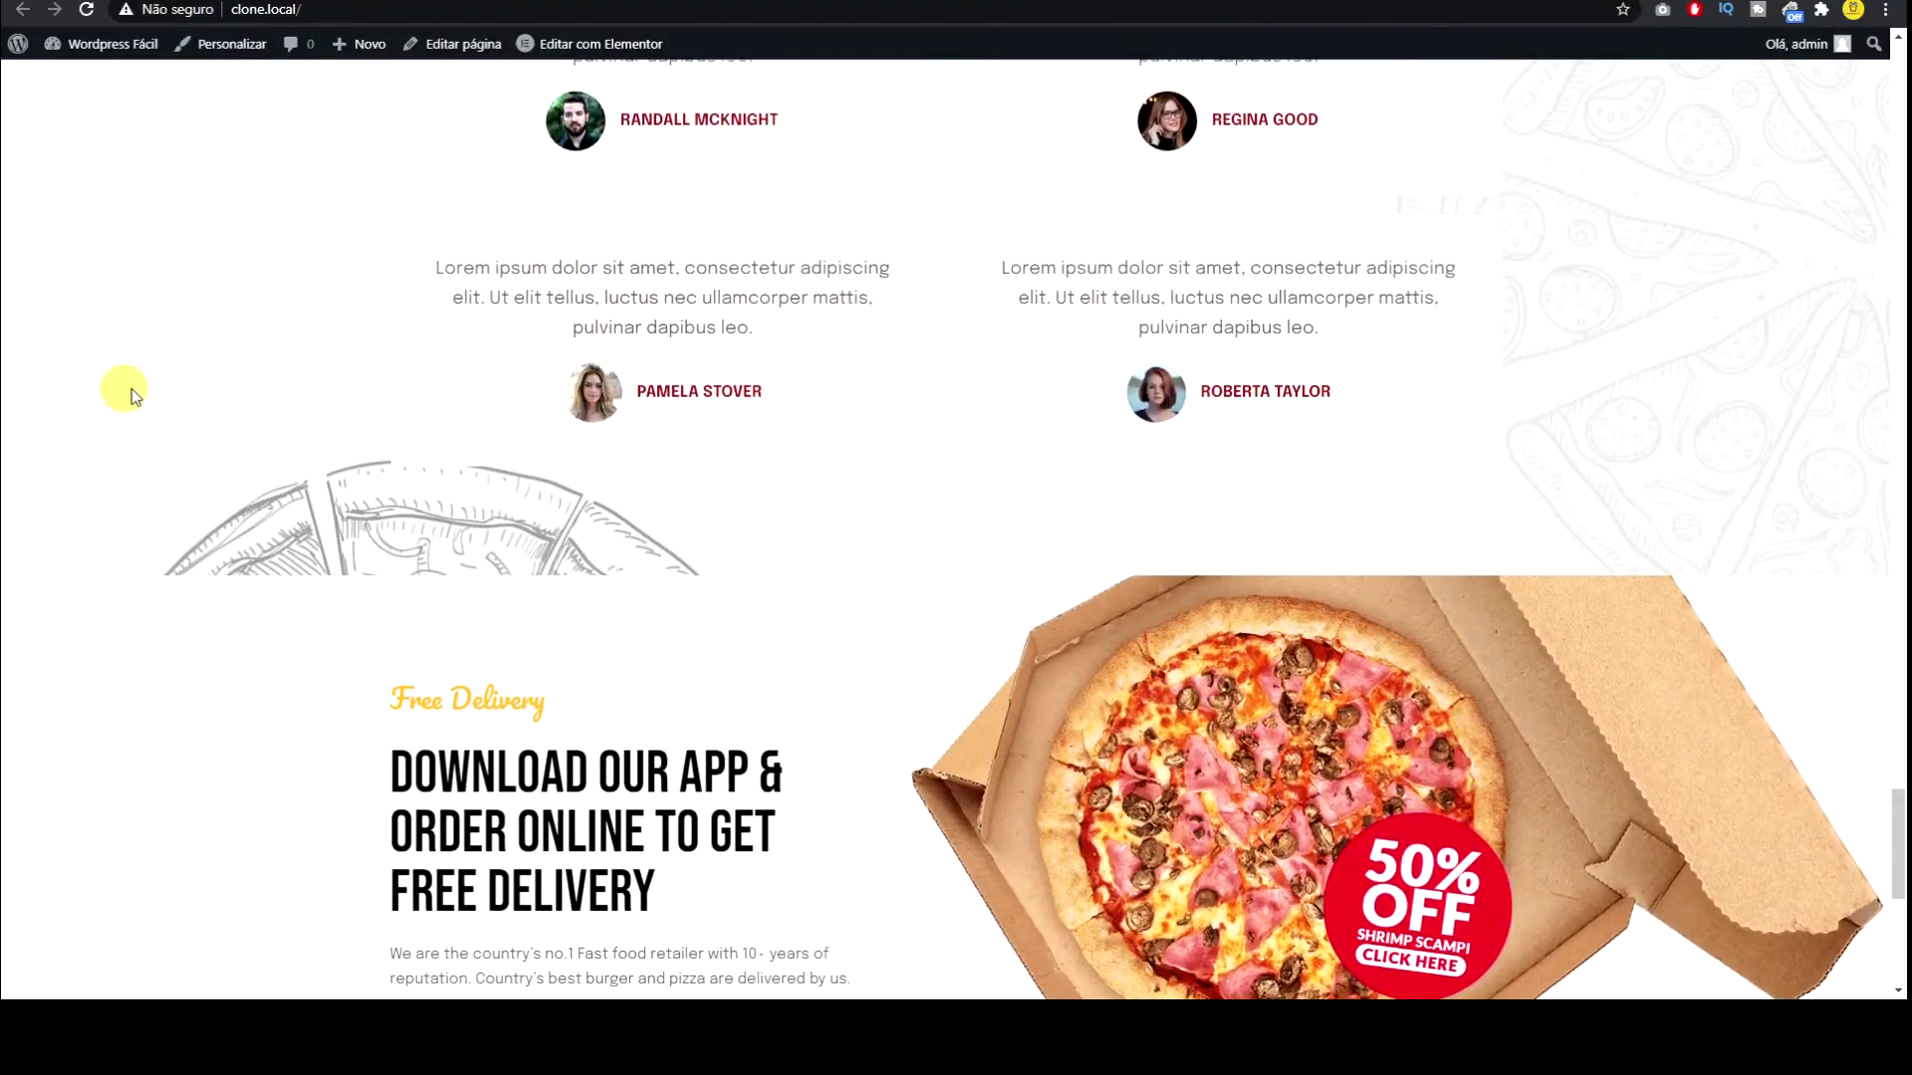
scroll(136, 390, up, 10)
scroll(138, 393, up, 15)
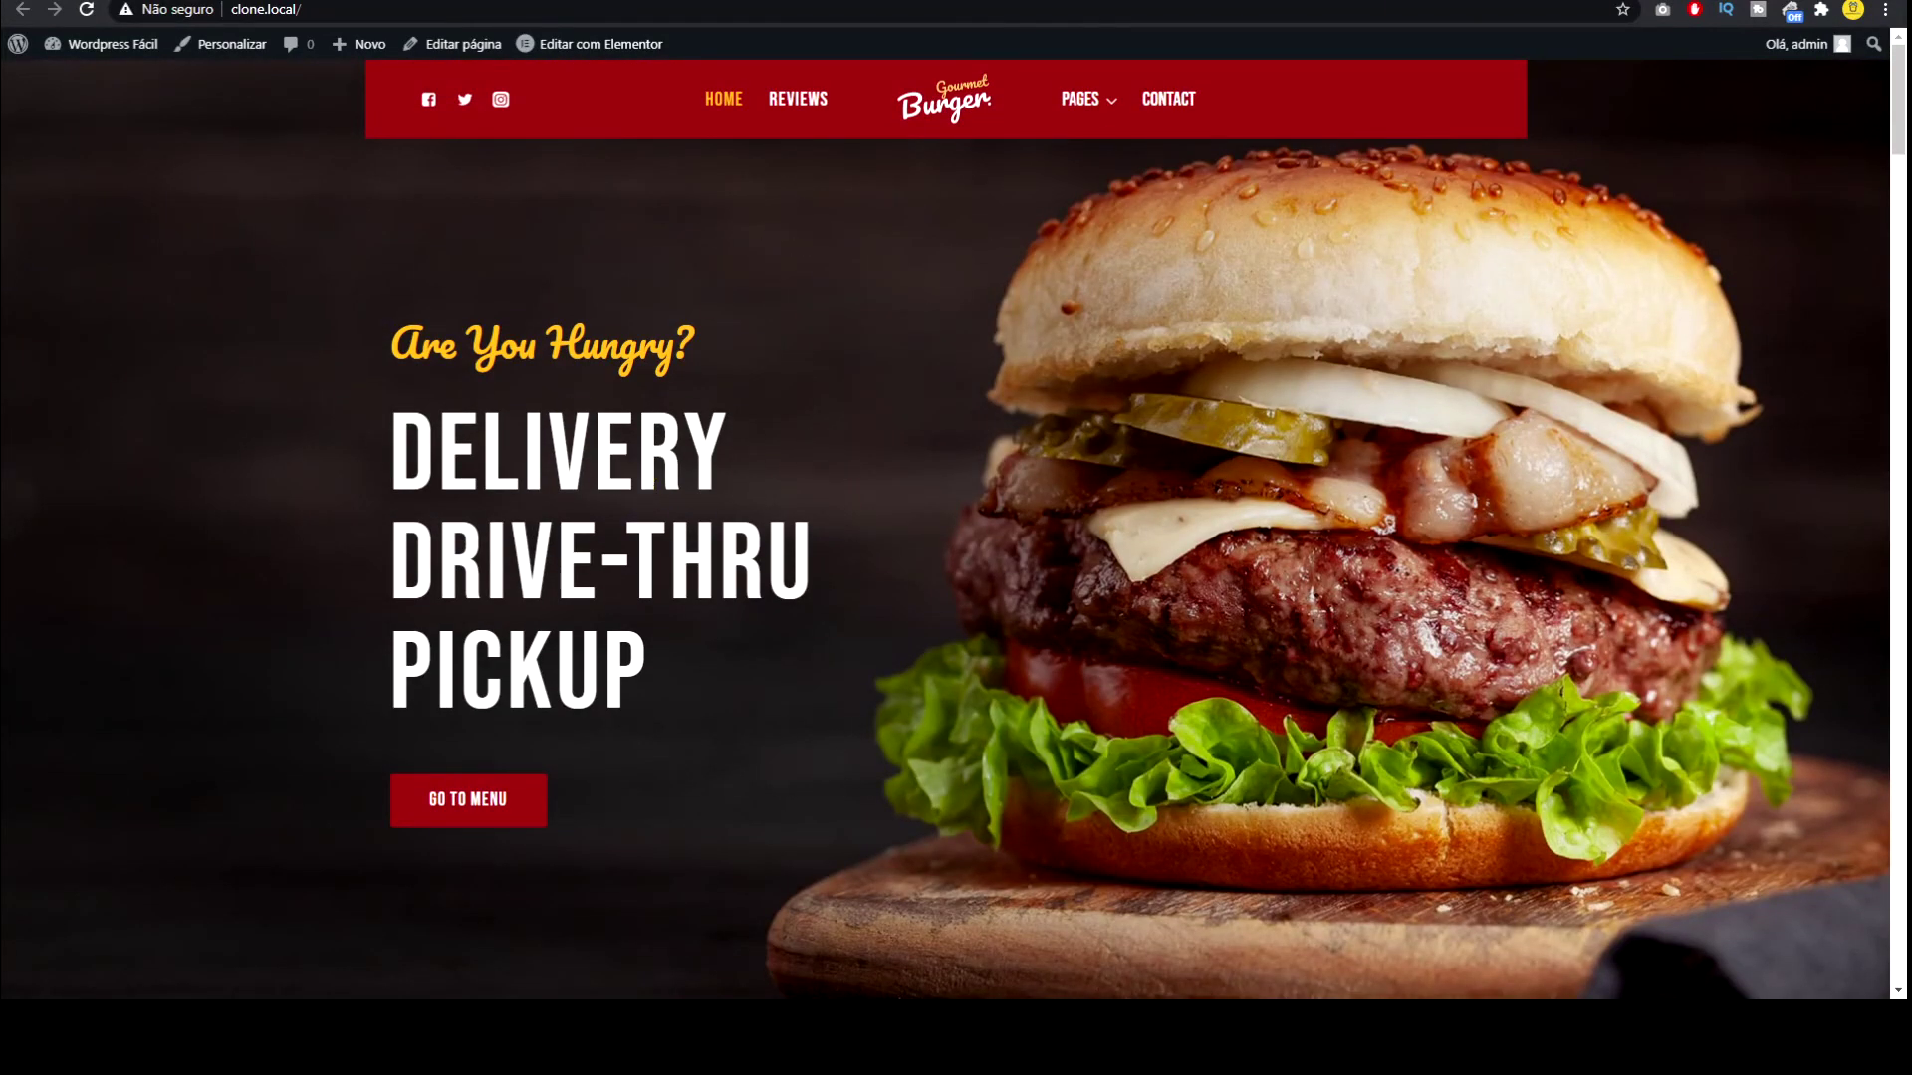
Step: Go to tastewp.com in a new browser tab
key(ctrl+t)
text(tas)
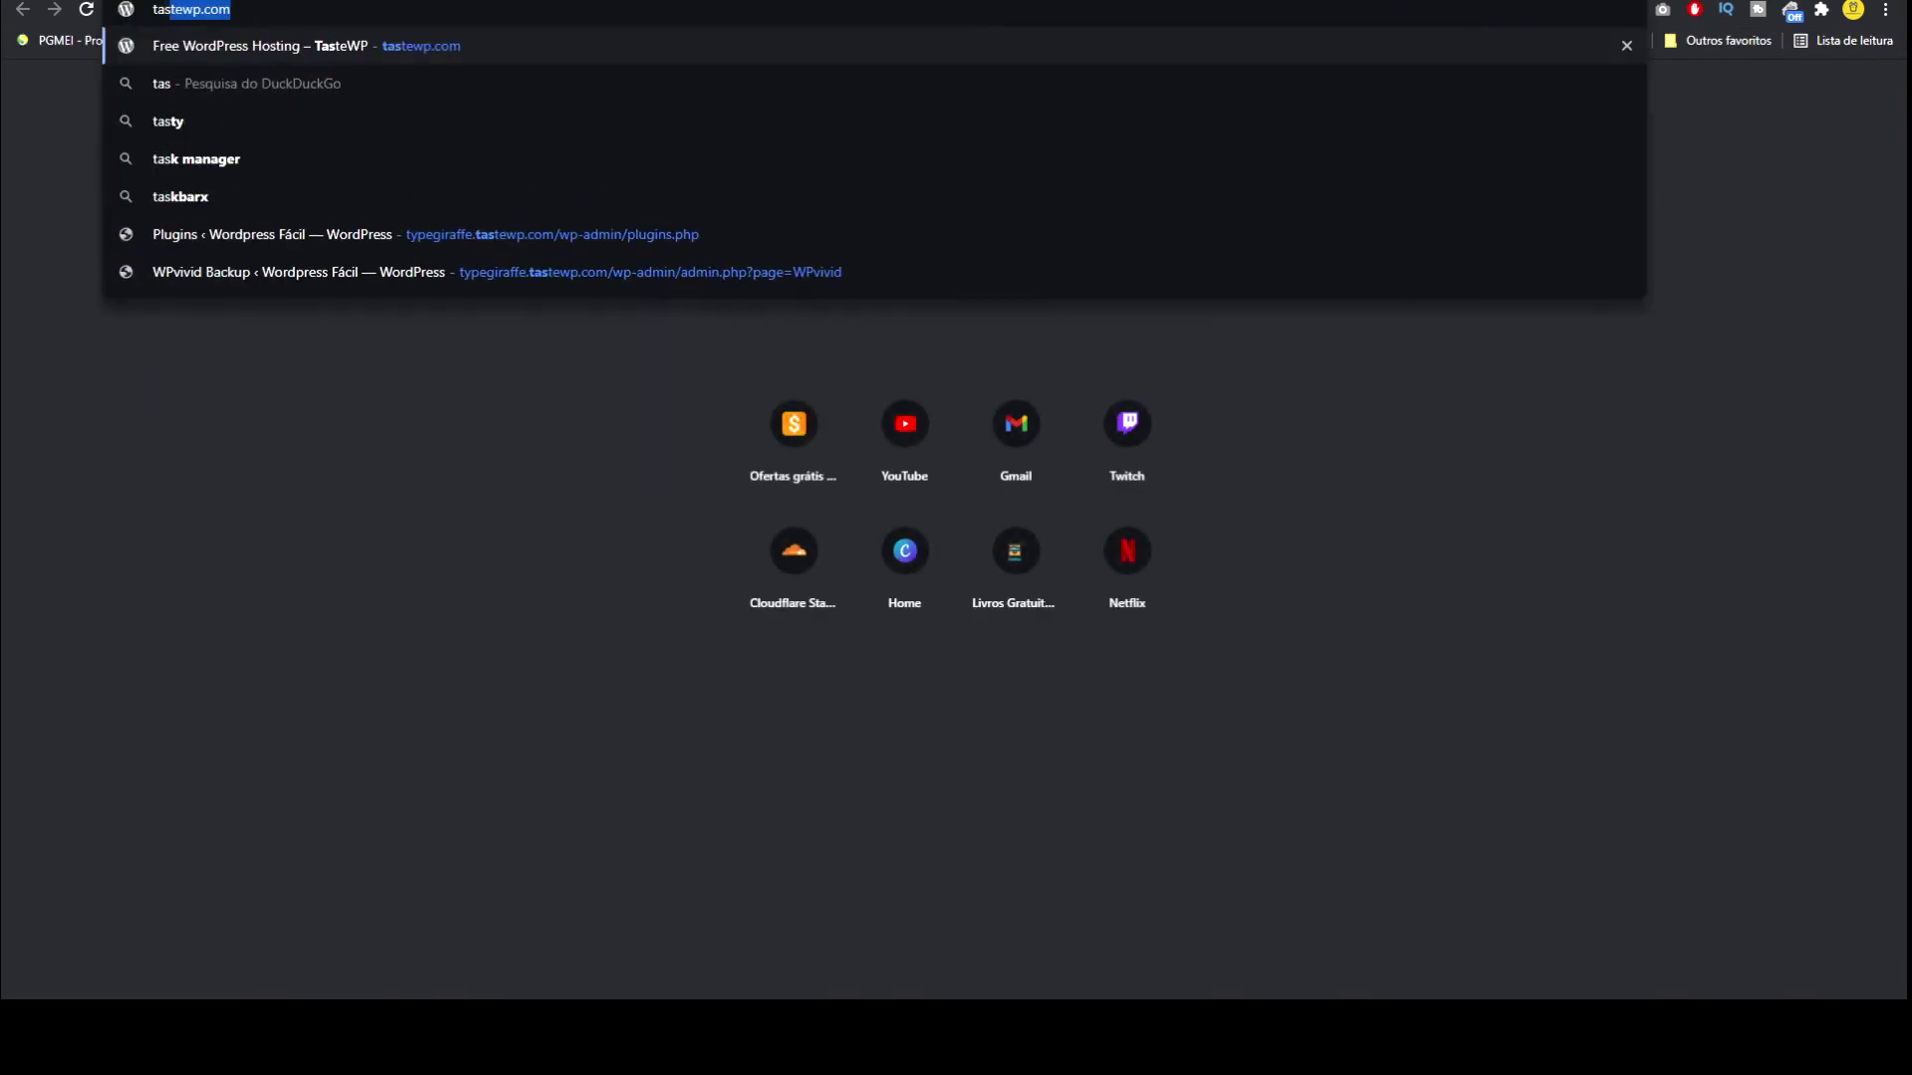
key(Return)
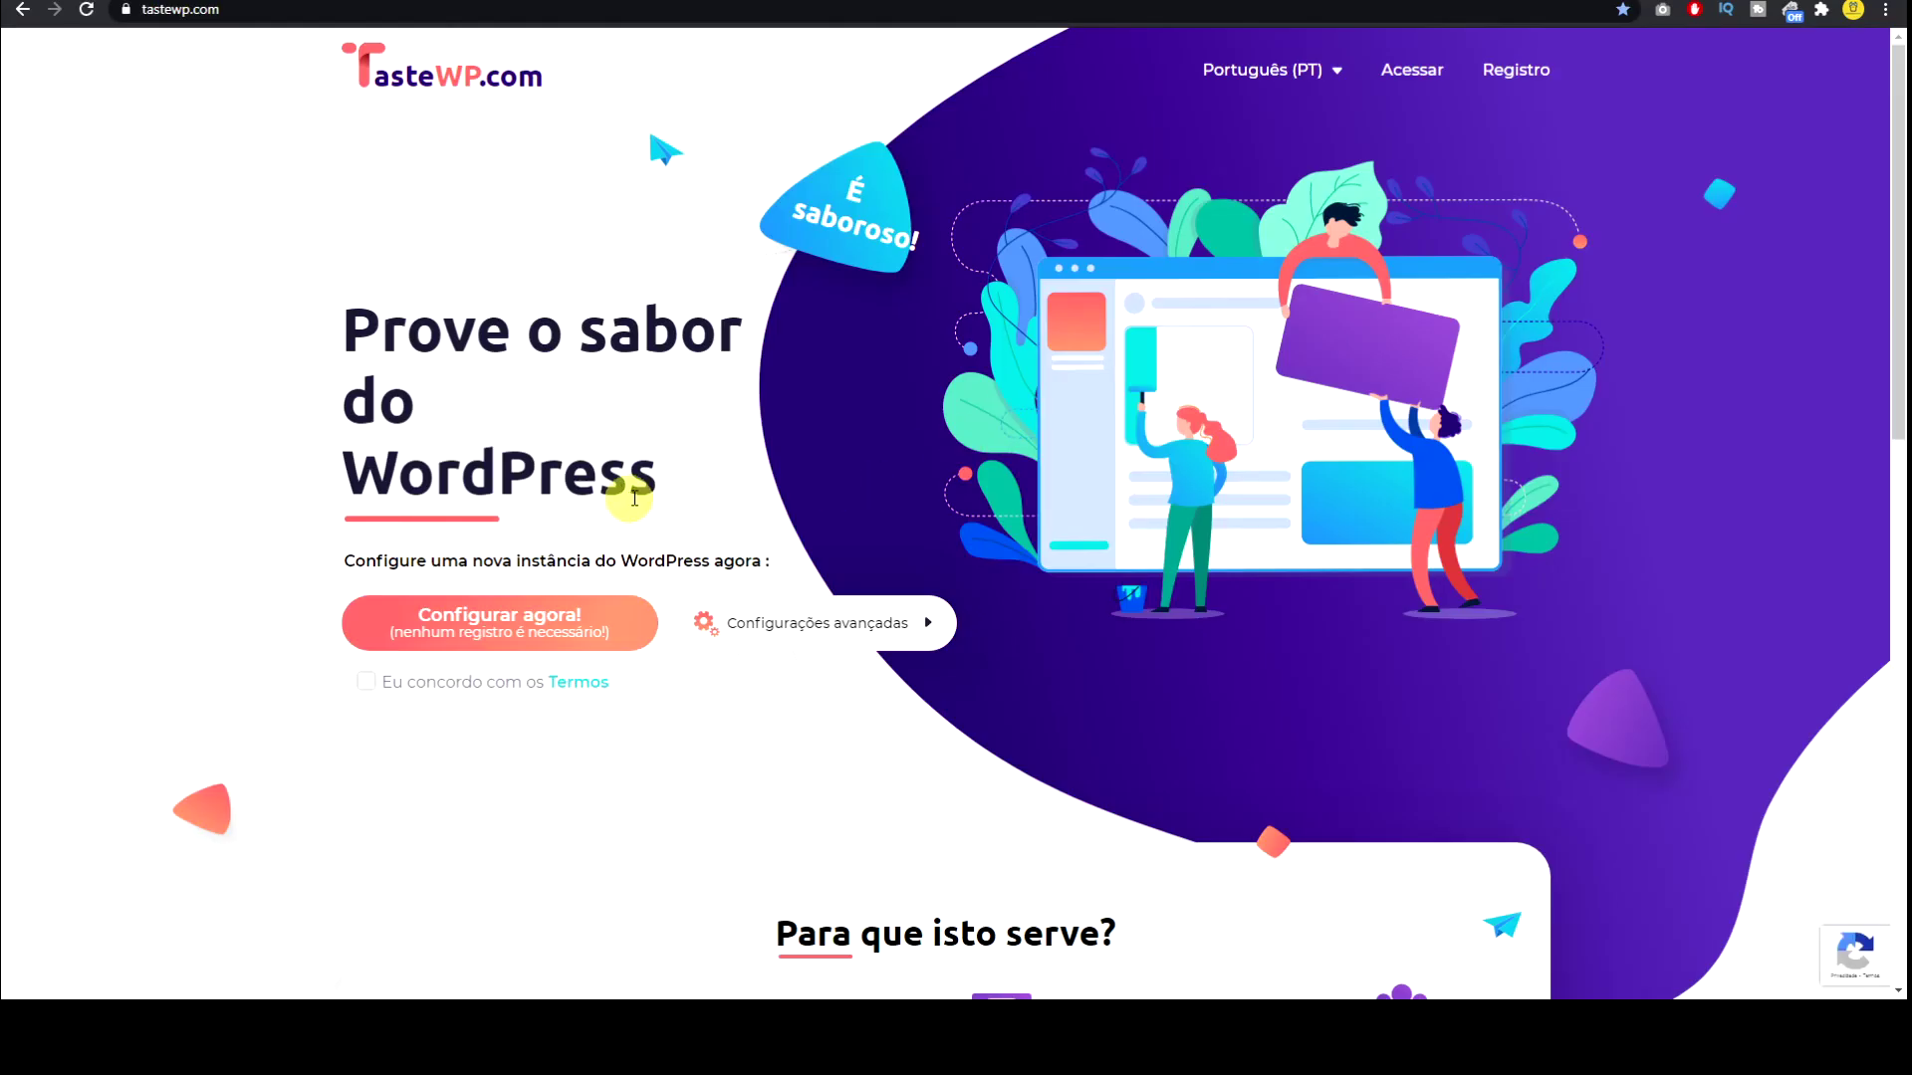